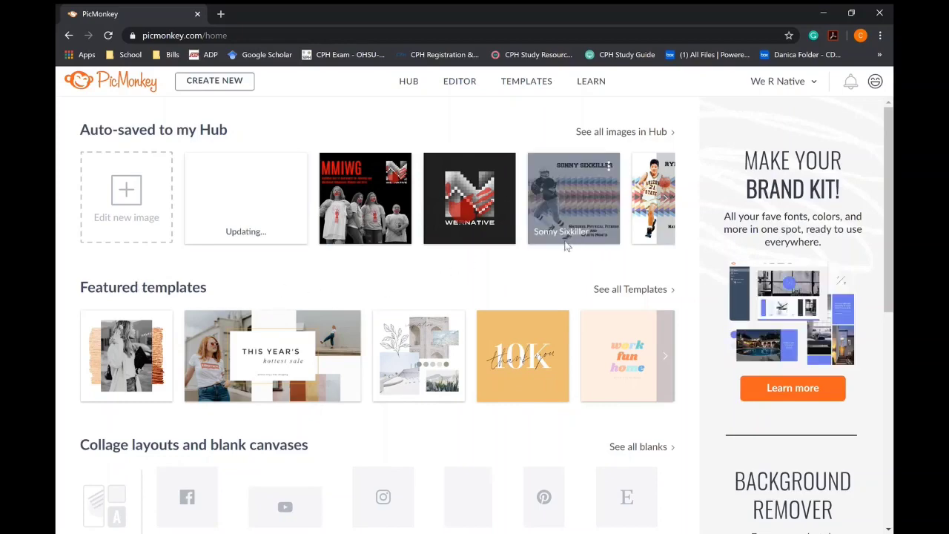
Scroll up and down the Hub page to locate the Edit new image tile.
scroll(232, 258, "down", 1)
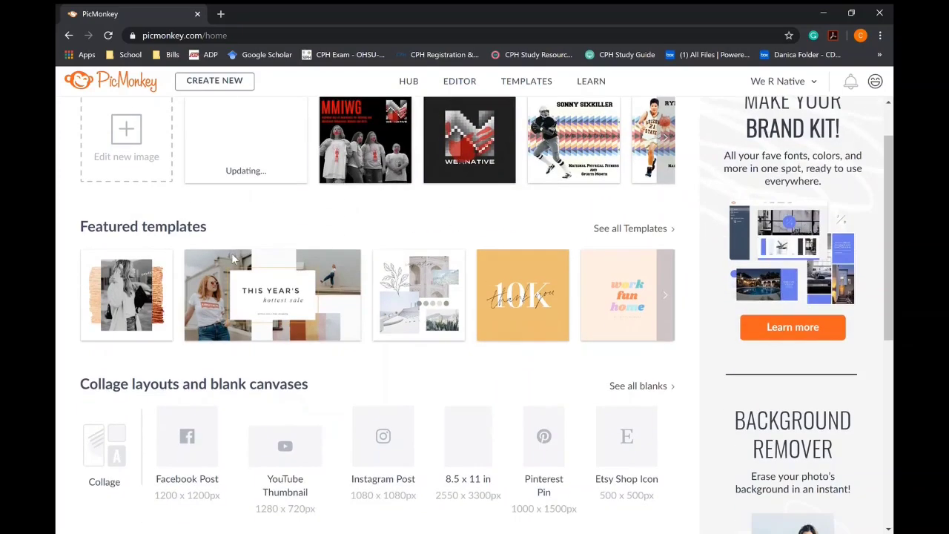
scroll(235, 335, "down", 1)
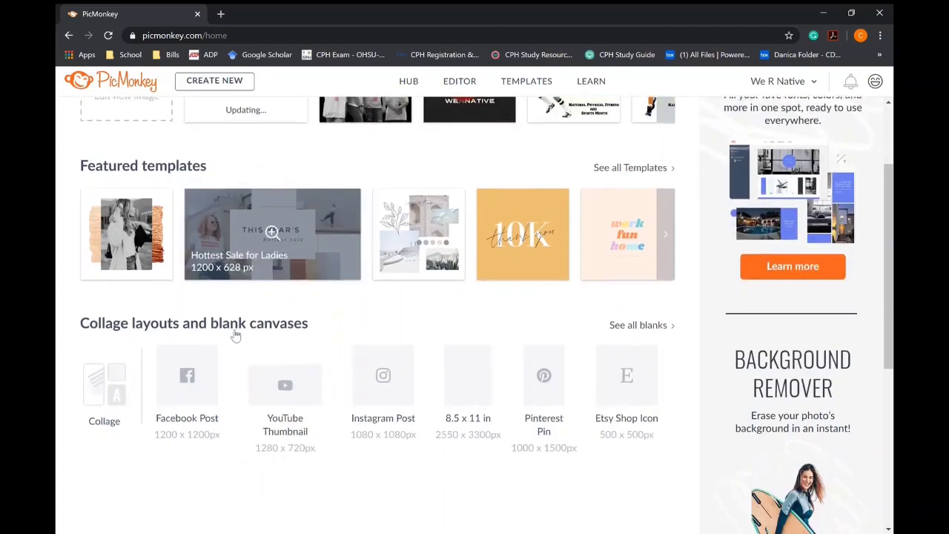
scroll(235, 335, "down", 1)
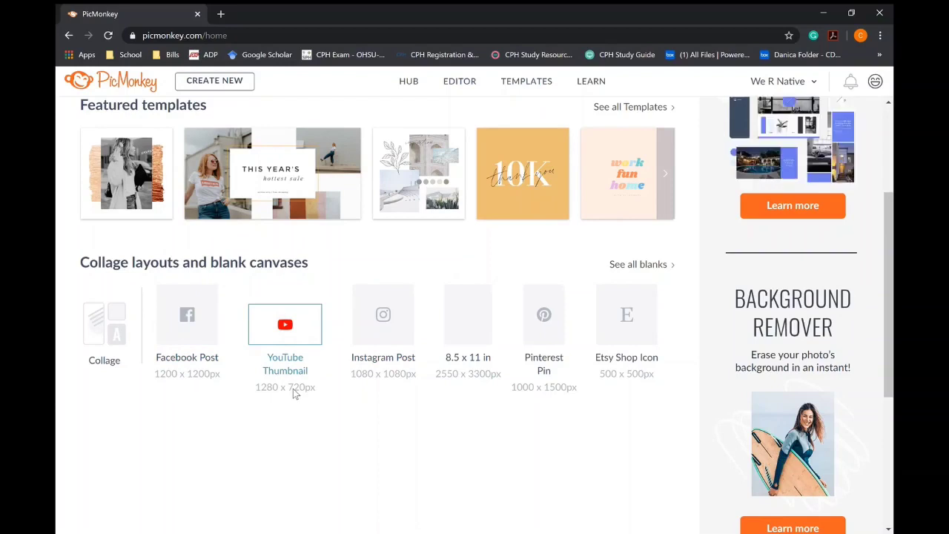
scroll(361, 426, "up", 2)
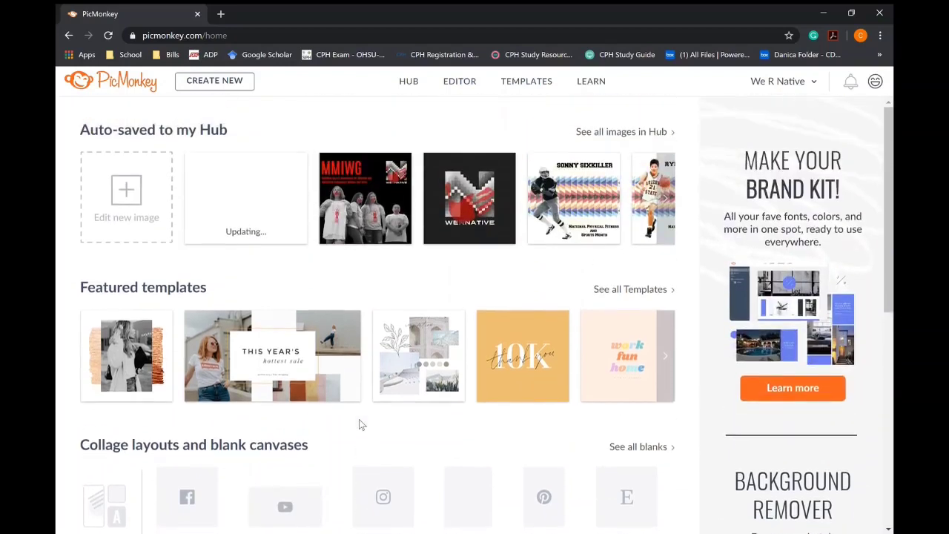
scroll(360, 424, "down", 1)
scroll(336, 284, "up", 1)
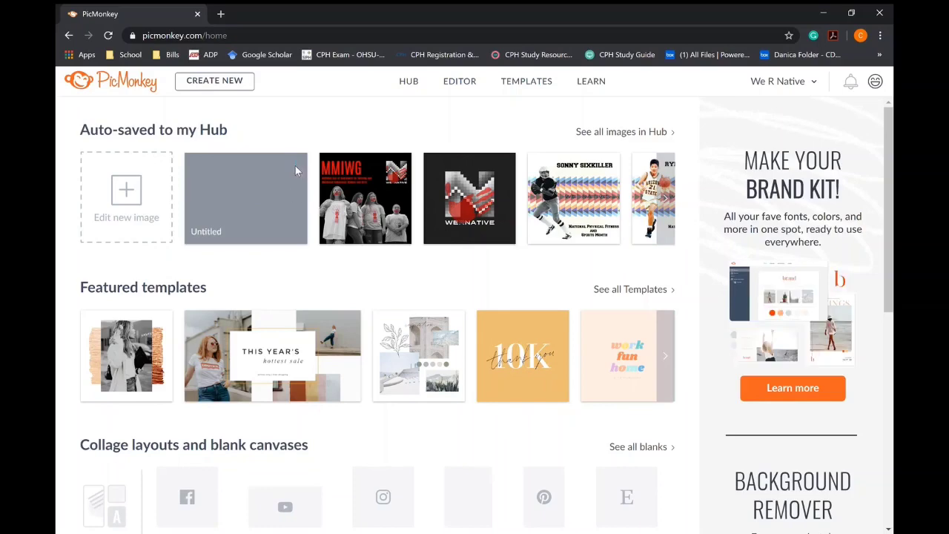
Import 'Responding to concerning posts (1).jpg' from the computer as a new image named 'Suicide Prevention reach'.
left_click(137, 206)
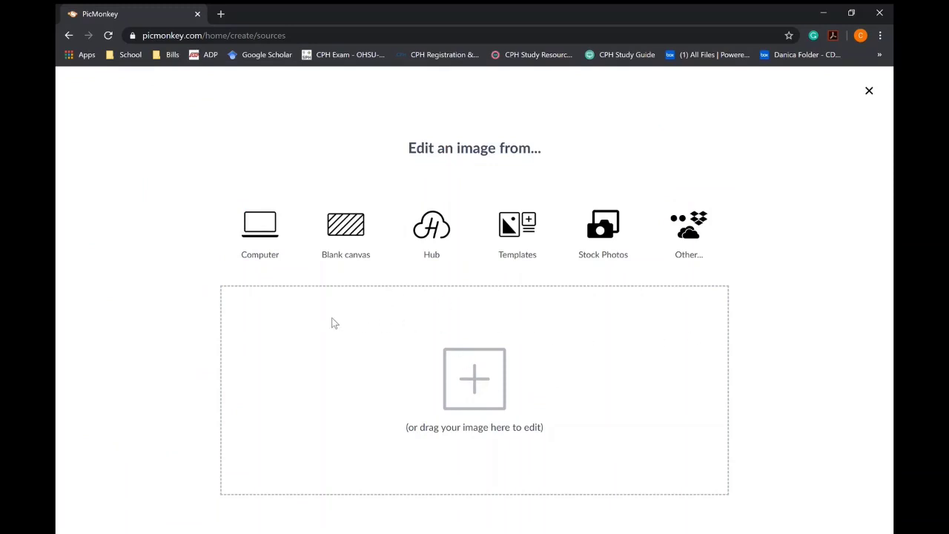
left_click(263, 238)
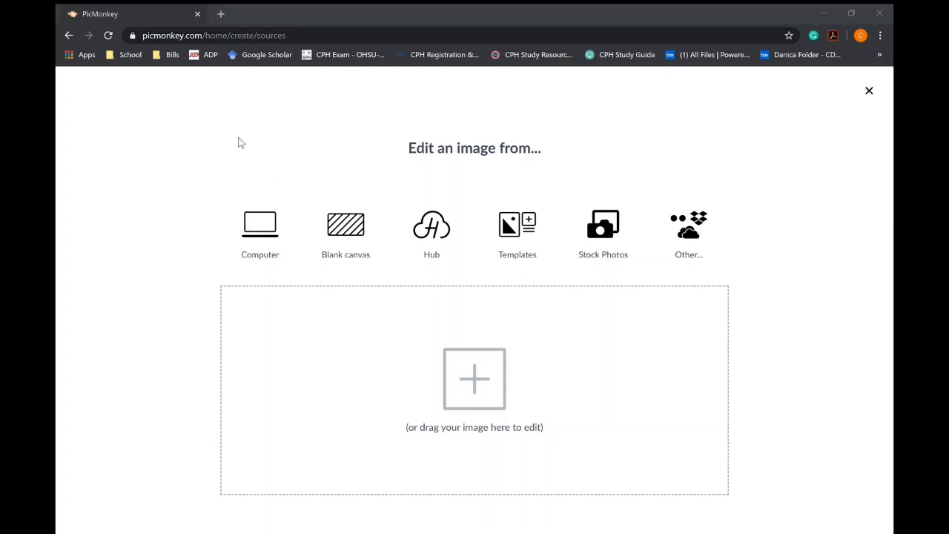
left_click(543, 436)
left_click(492, 272)
triple_click(495, 272)
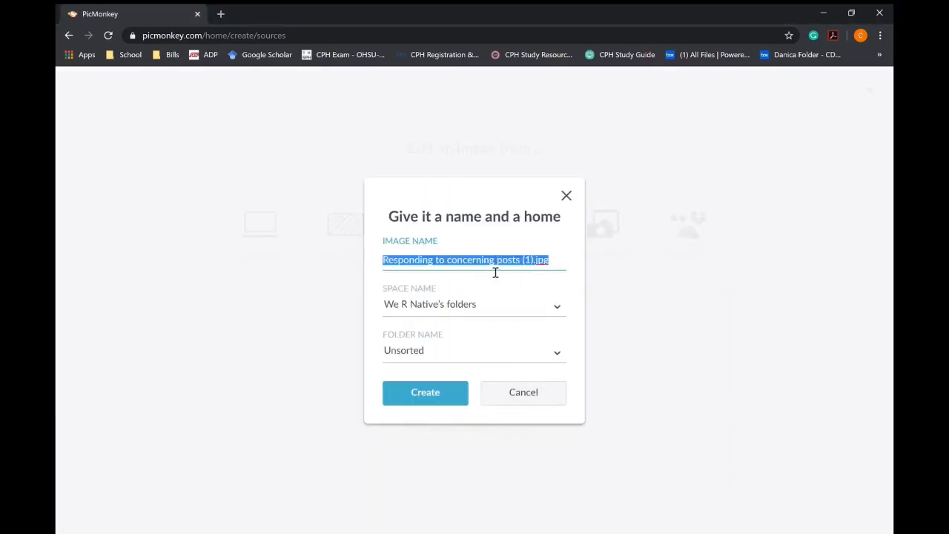
type("Suicide Prevention reach")
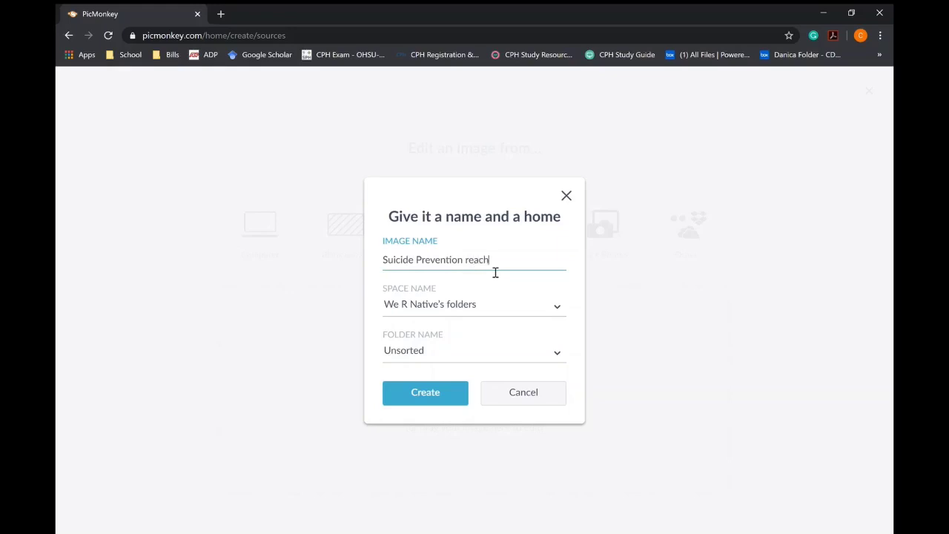
left_click(419, 398)
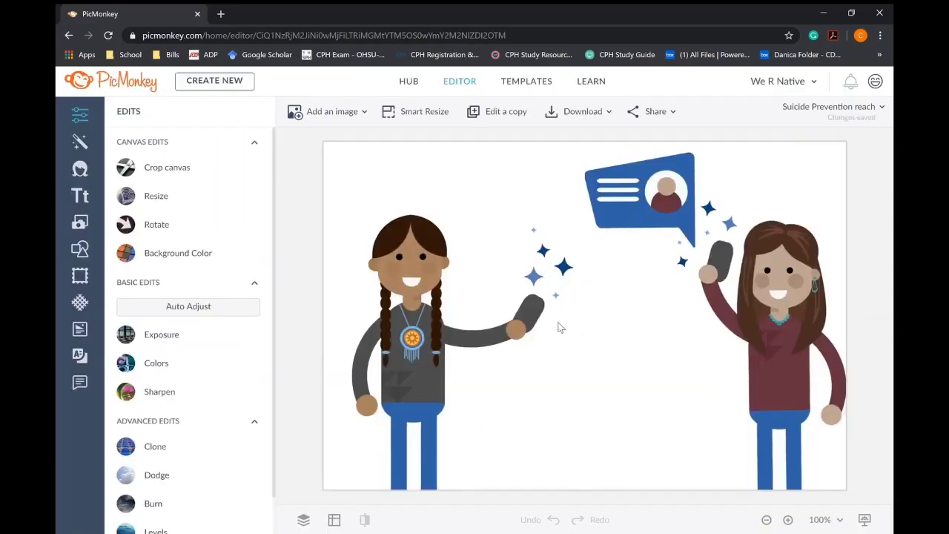
left_click(544, 291)
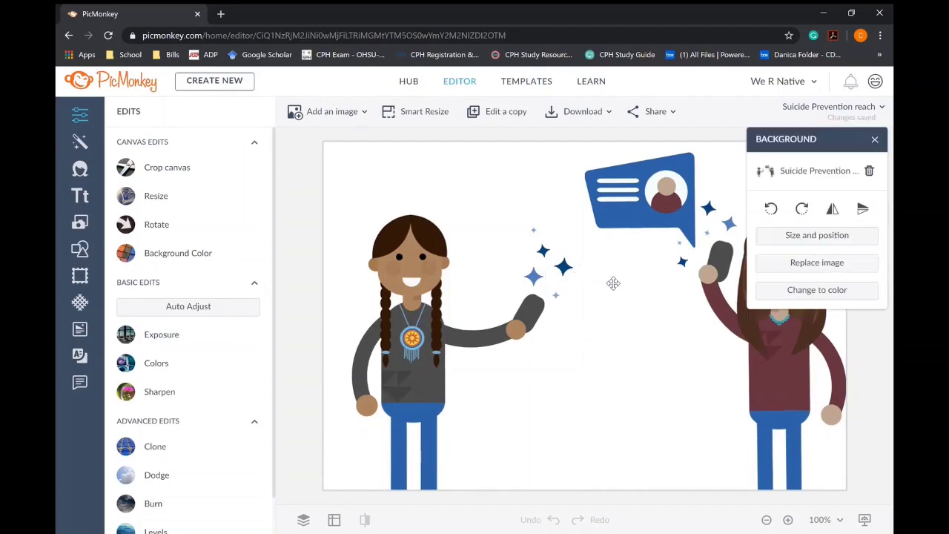
left_click(81, 195)
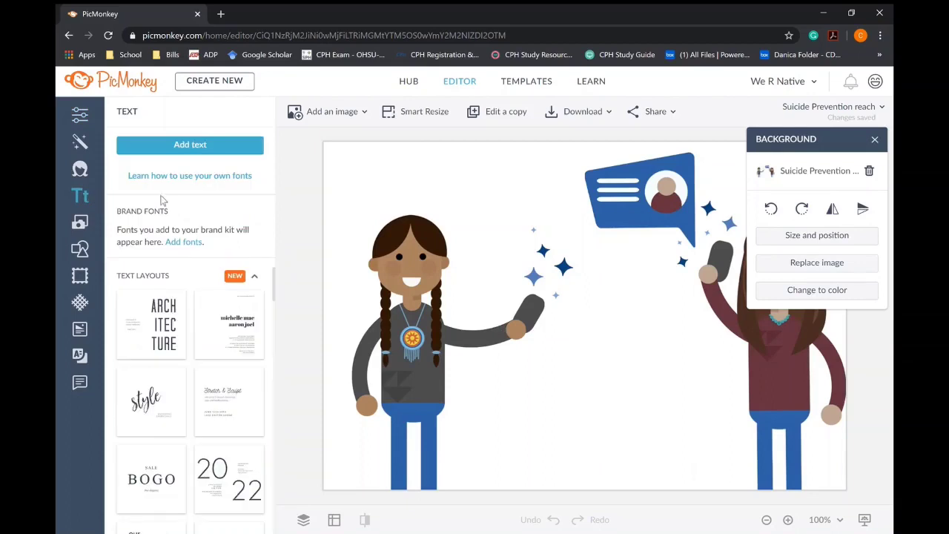
left_click(80, 114)
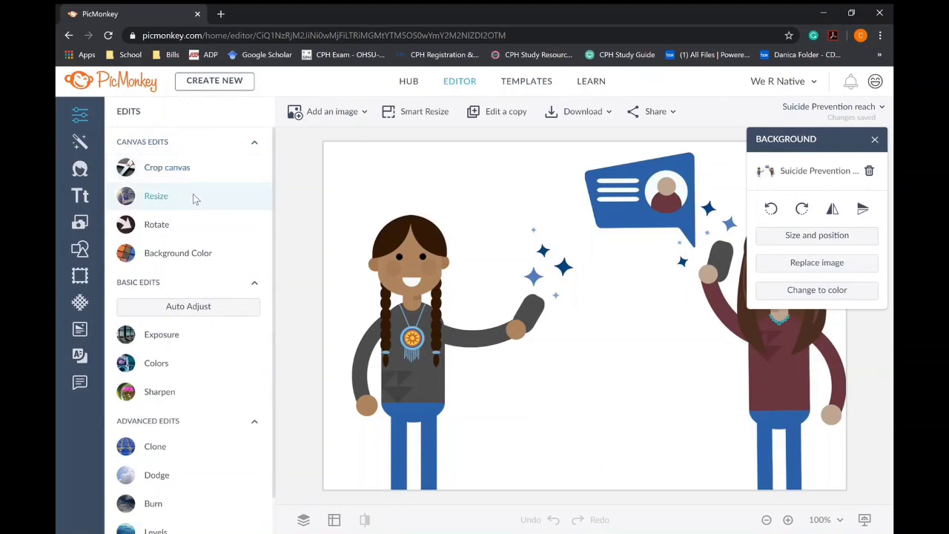
left_click(156, 196)
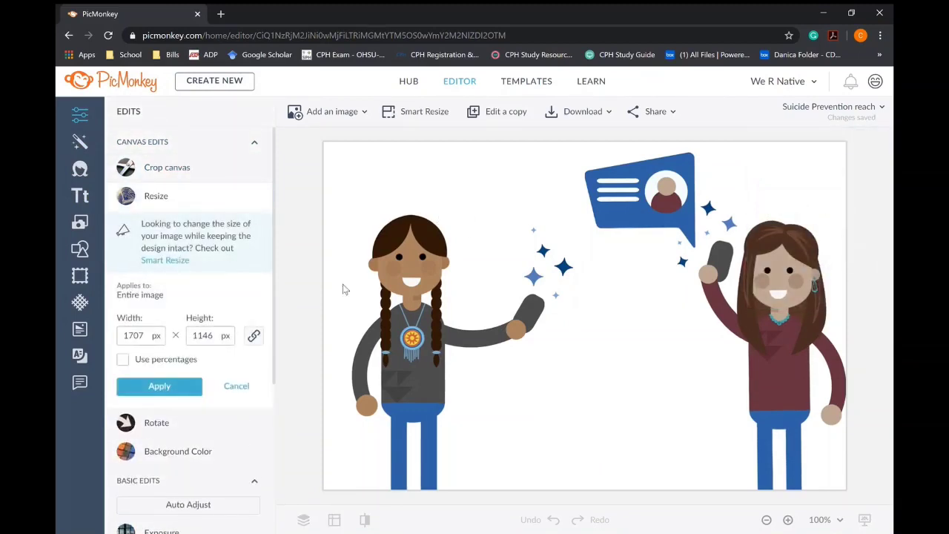
left_click(235, 385)
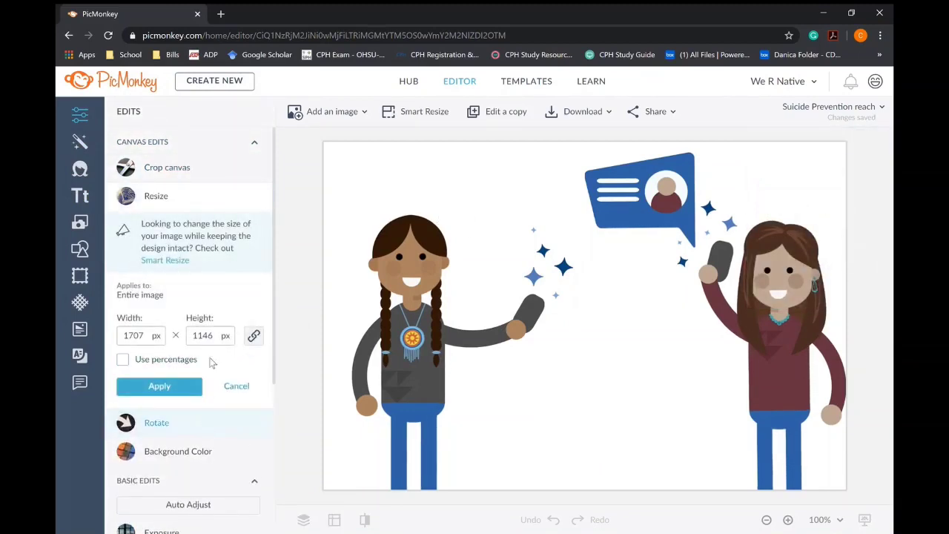
left_click(208, 224)
left_click(174, 280)
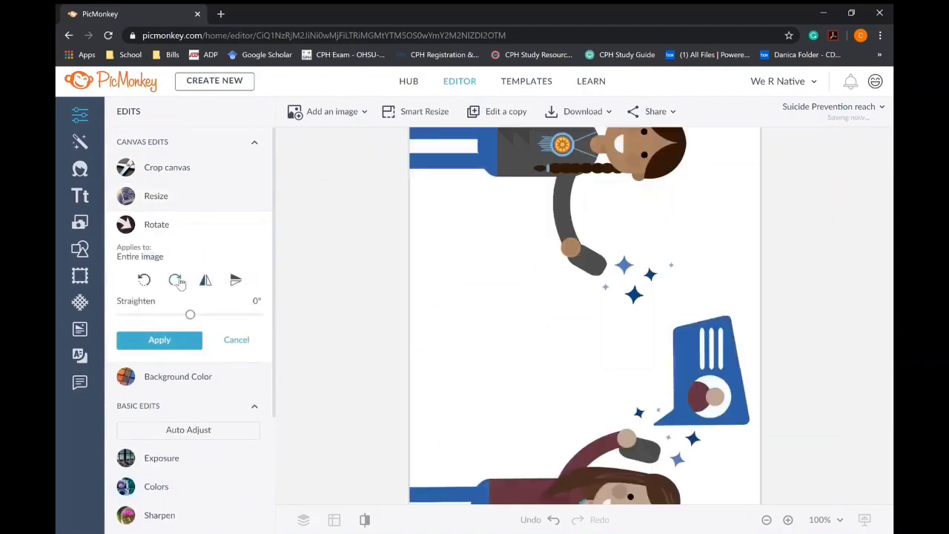
left_click(144, 279)
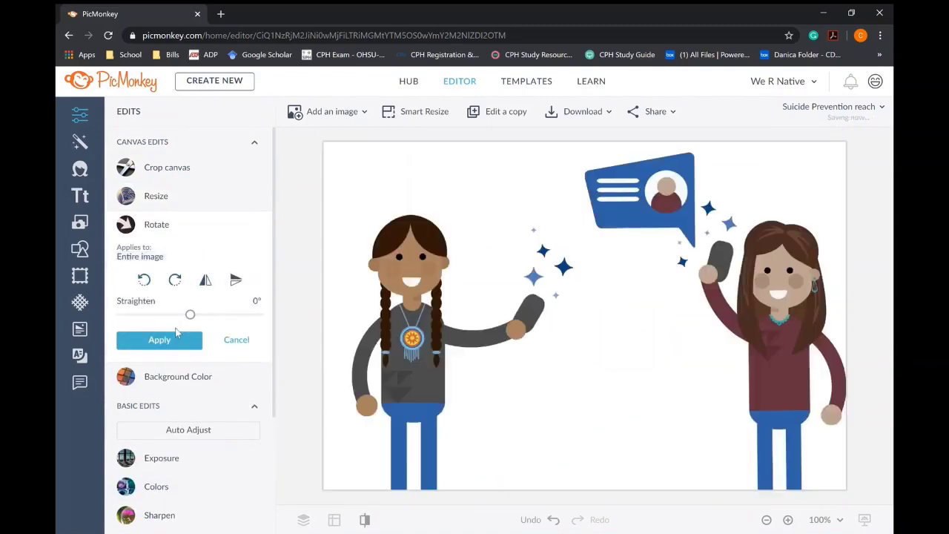
left_click(182, 387)
left_click(265, 263)
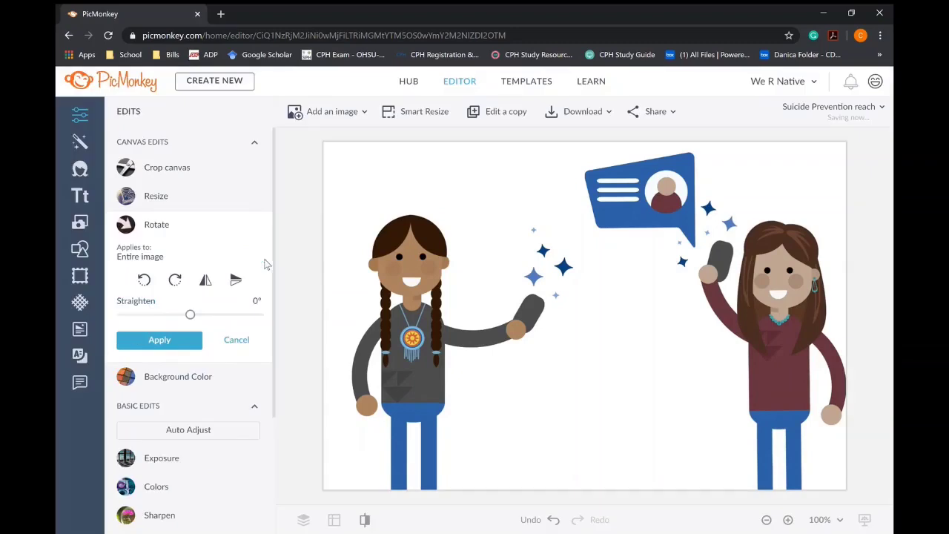
left_click(237, 340)
scroll(200, 341, "down", 1)
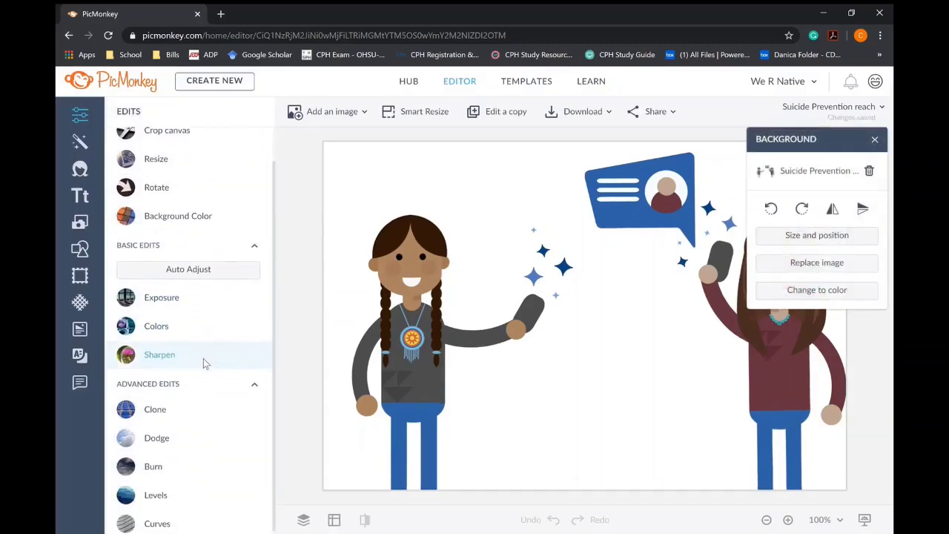
left_click(180, 298)
mouse_move(193, 399)
left_mouse_down()
mouse_move(215, 400)
mouse_move(155, 400)
mouse_move(201, 400)
left_mouse_up()
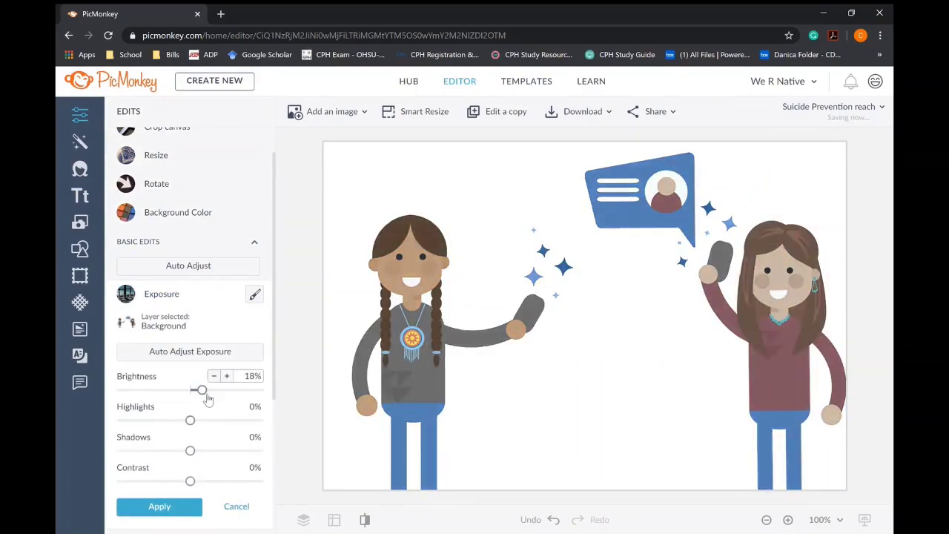
left_click(242, 509)
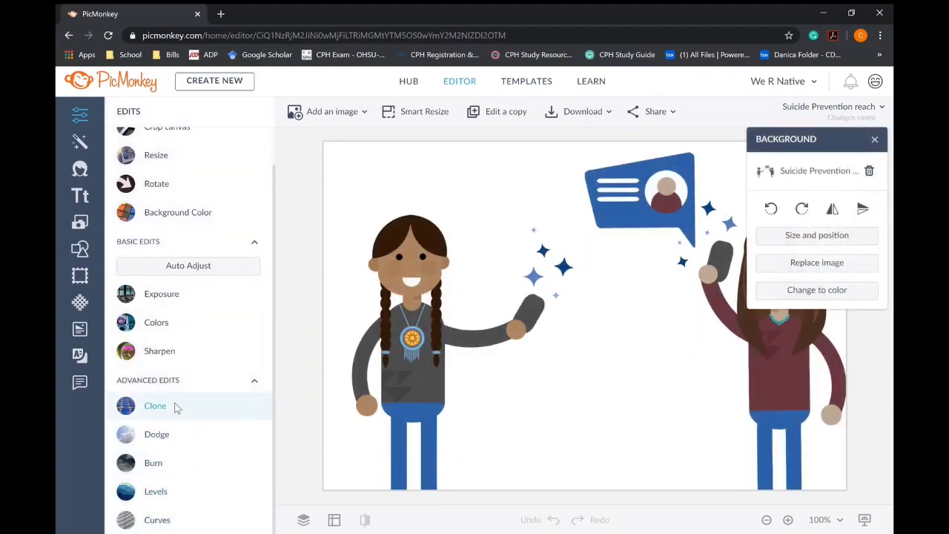
left_click(175, 407)
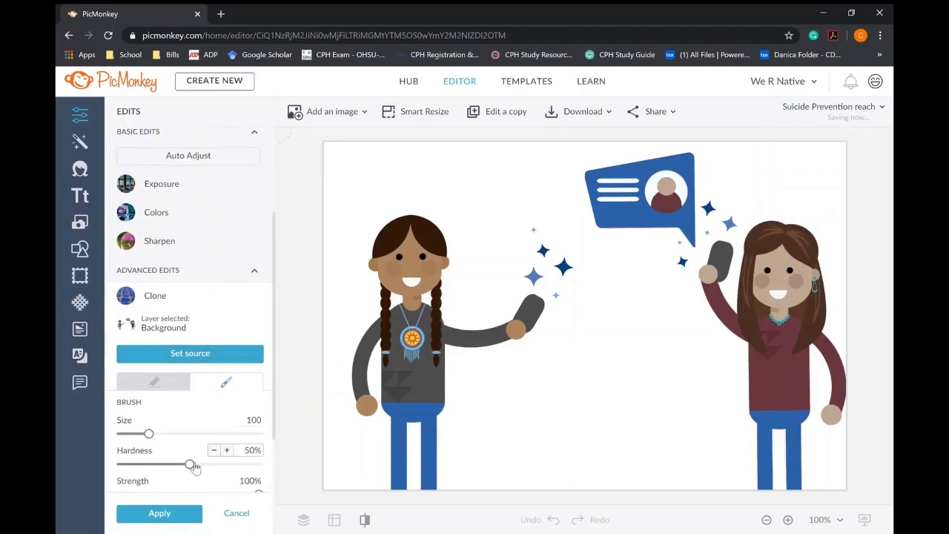
mouse_move(190, 463)
left_mouse_down()
mouse_move(224, 464)
mouse_move(176, 464)
left_mouse_up()
left_click(236, 513)
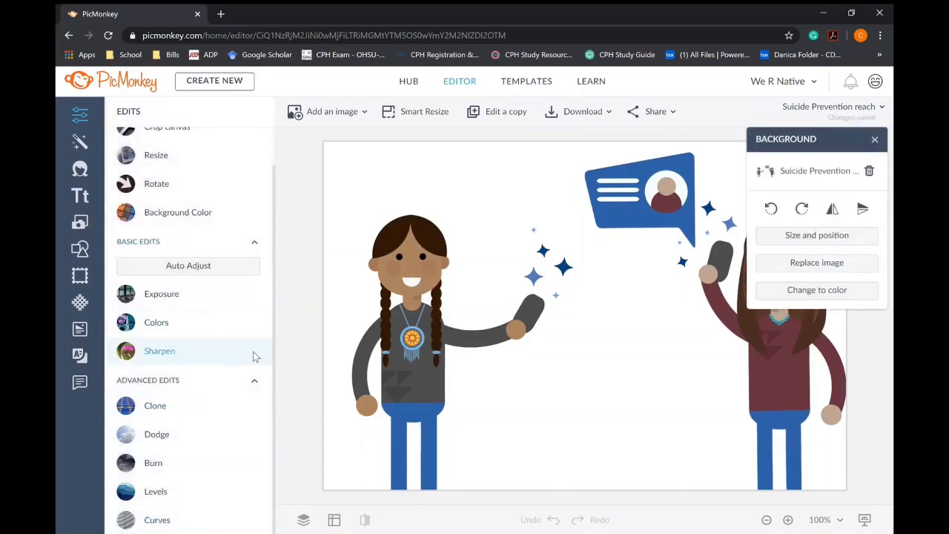
scroll(257, 274, "up", 1)
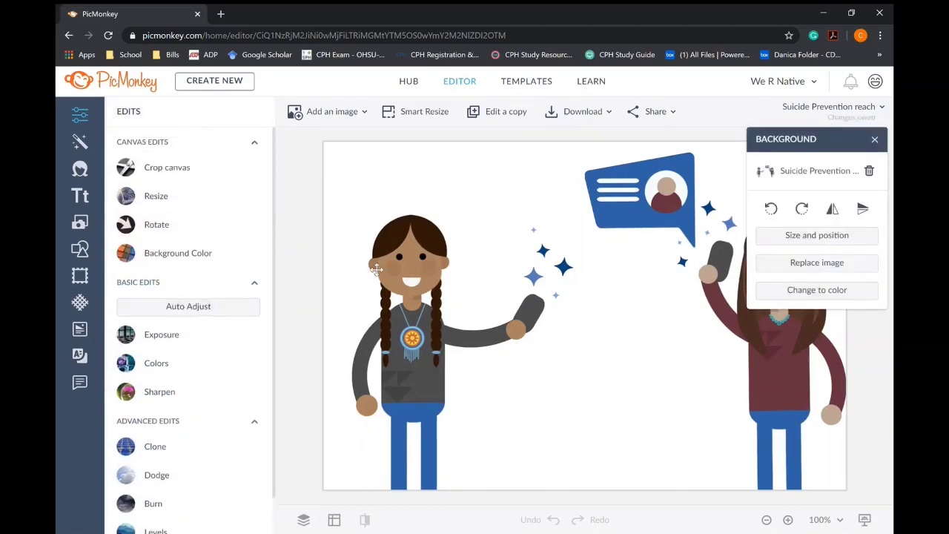
scroll(487, 258, "up", 1)
scroll(486, 259, "down", 1)
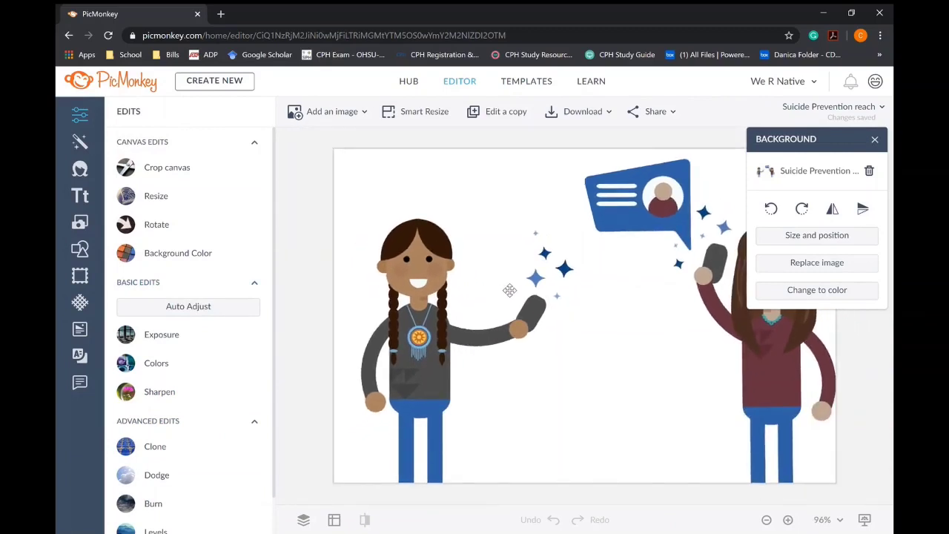
Preview the Moonlight effect with more fade, cancel it, and bring up the Touch Up tools.
left_click(97, 150)
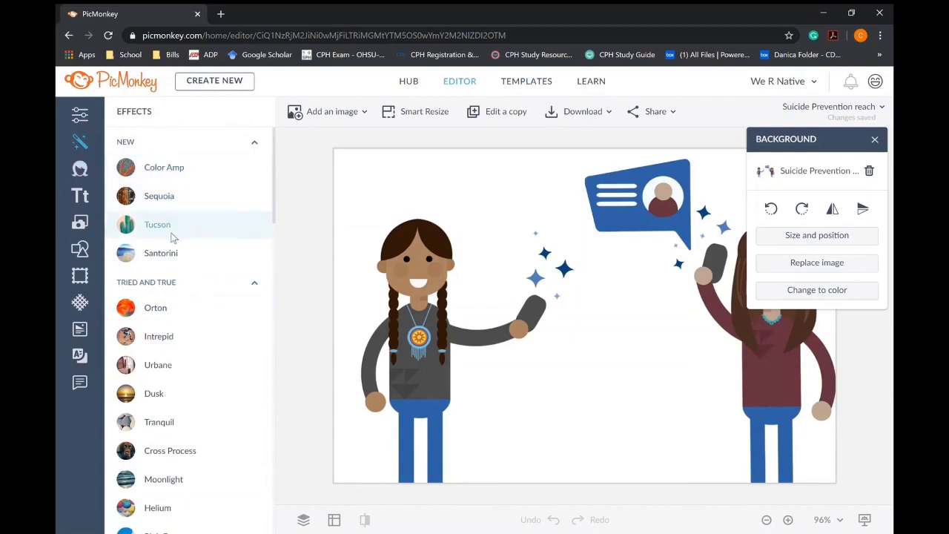
left_click(199, 480)
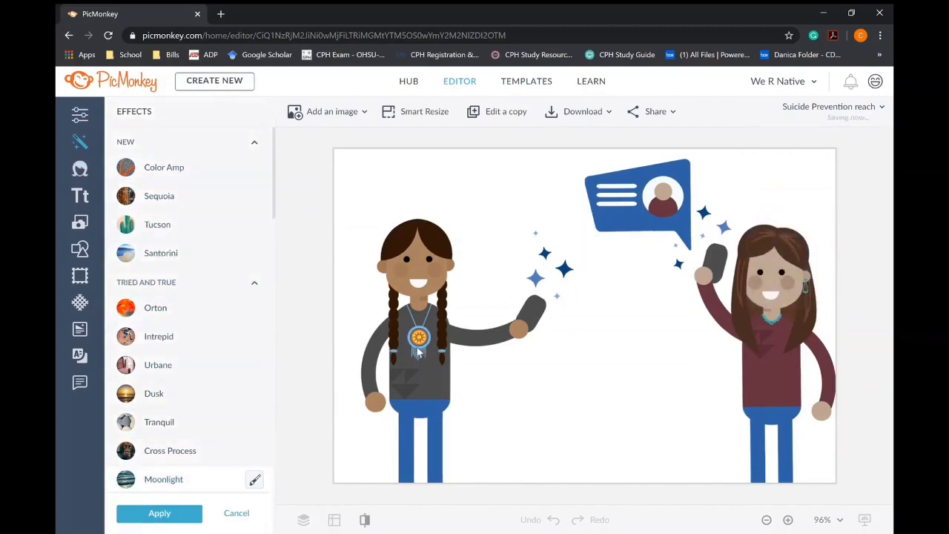
mouse_move(165, 488)
left_mouse_down()
mouse_move(227, 489)
mouse_move(179, 487)
left_mouse_up()
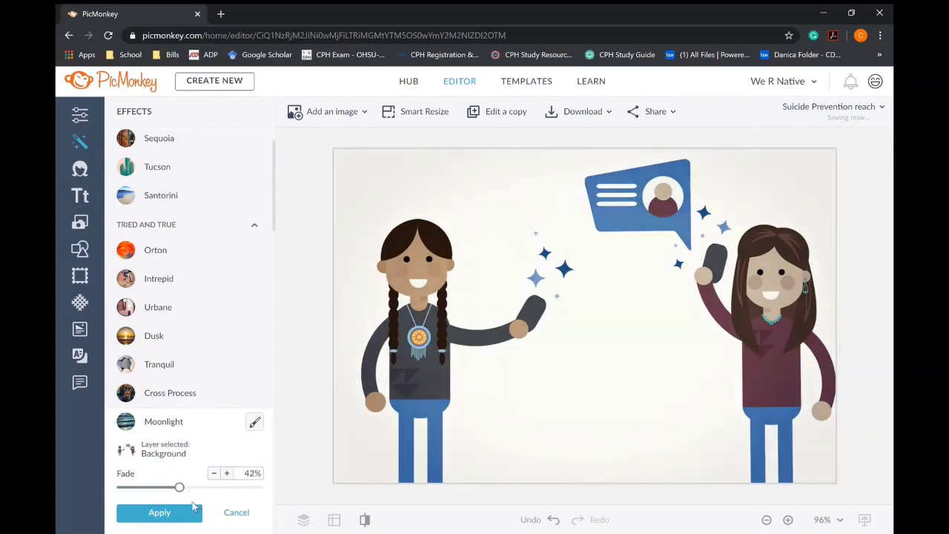
left_click(237, 519)
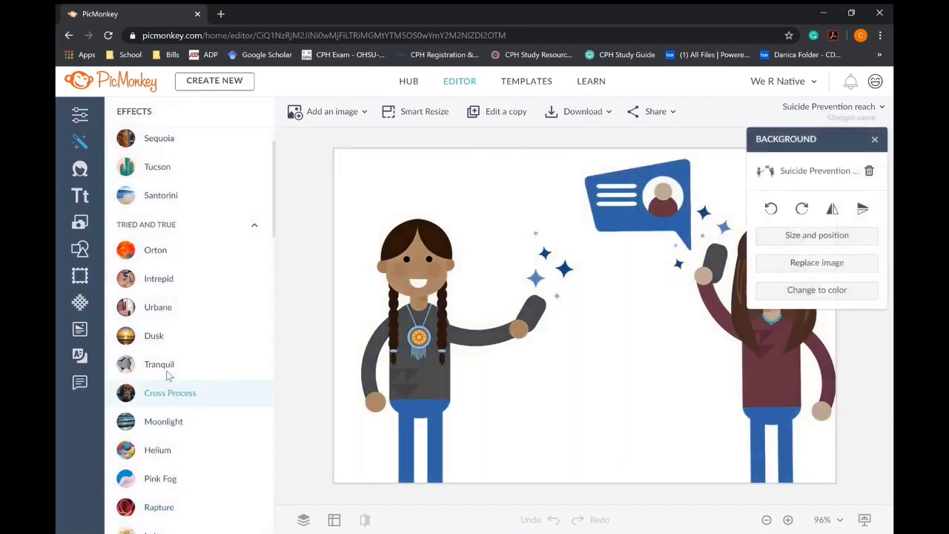
left_click(78, 179)
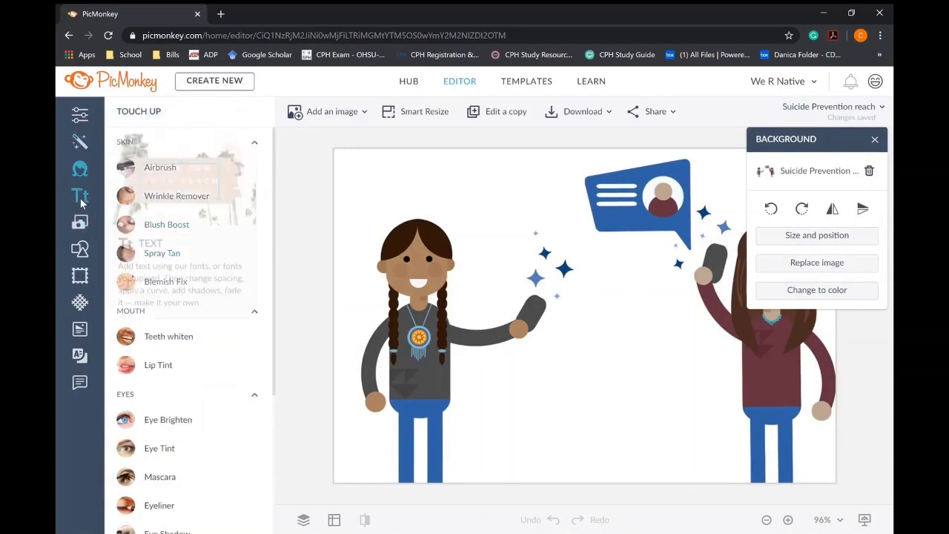
Show the text tools and browse the Text Layouts gallery for a suitable design.
left_click(80, 196)
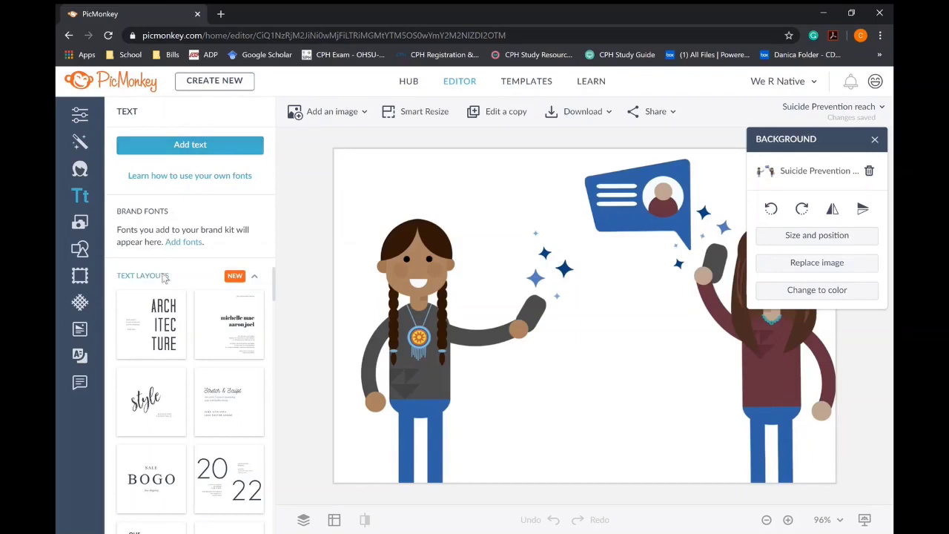
scroll(199, 337, "down", 5)
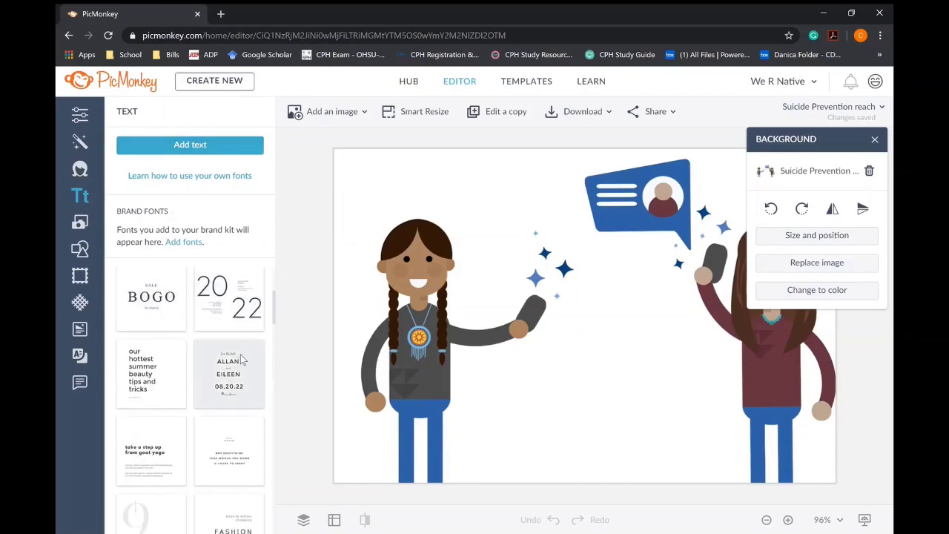
scroll(241, 359, "down", 5)
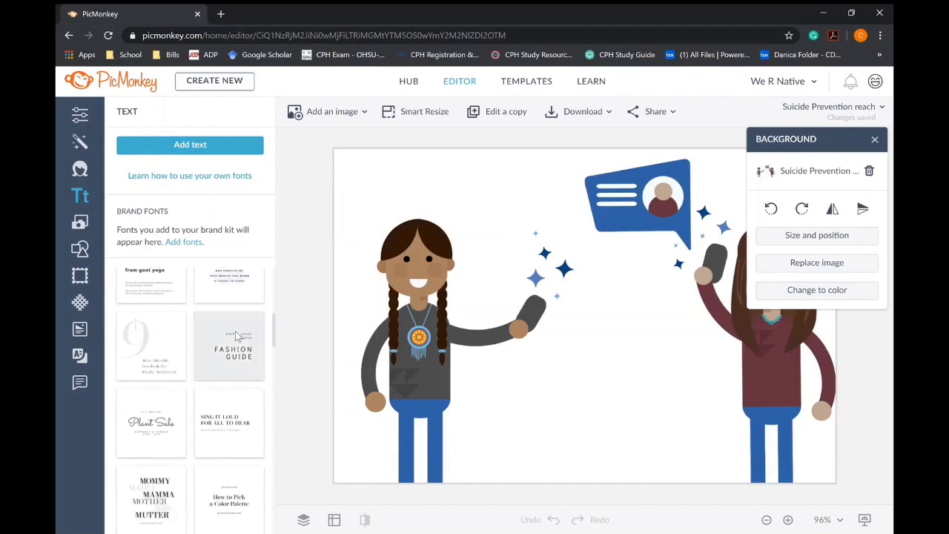
scroll(236, 374, "down", 5)
scroll(227, 374, "down", 3)
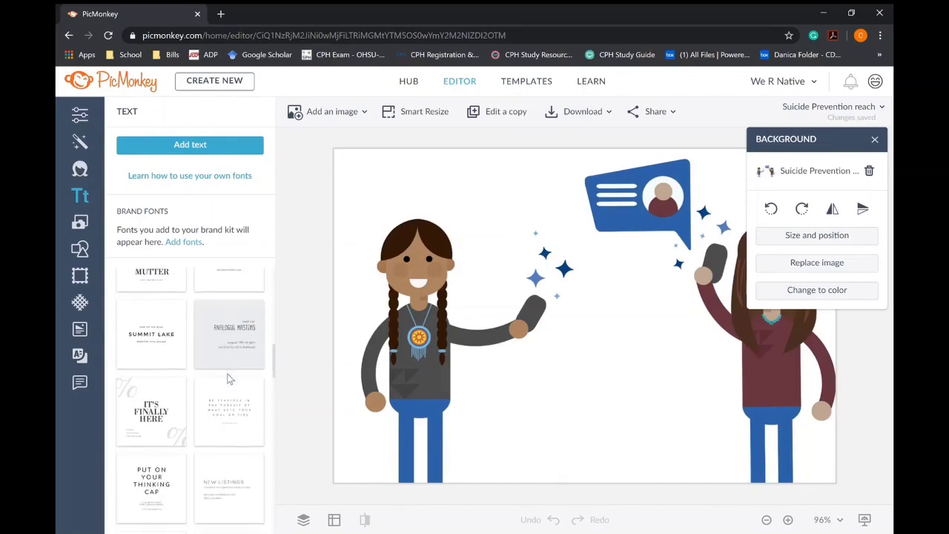
scroll(259, 419, "down", 12)
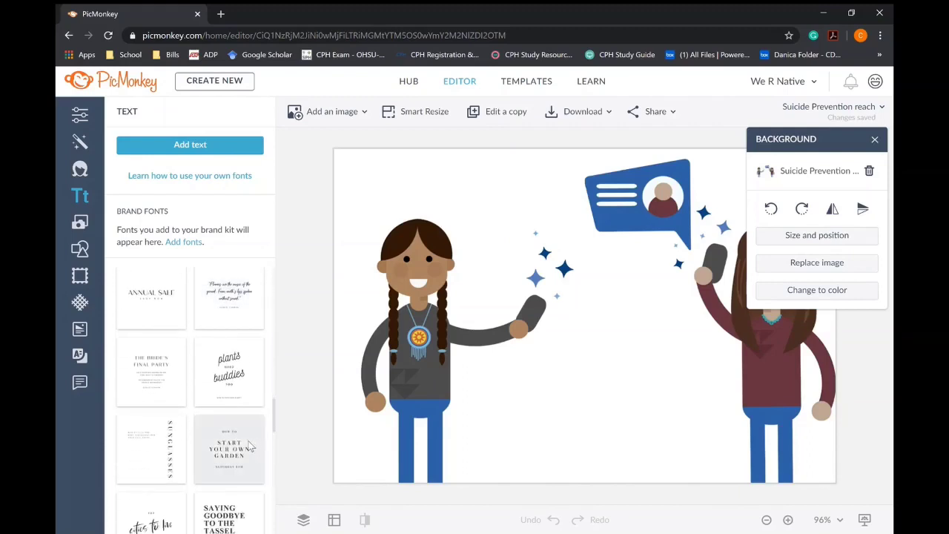
scroll(244, 447, "down", 6)
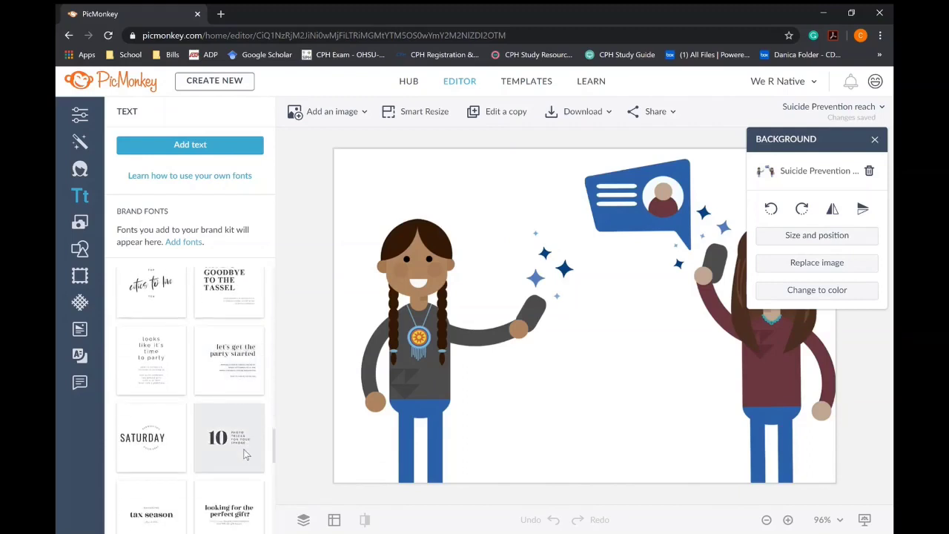
scroll(192, 401, "up", 2)
scroll(167, 364, "up", 2)
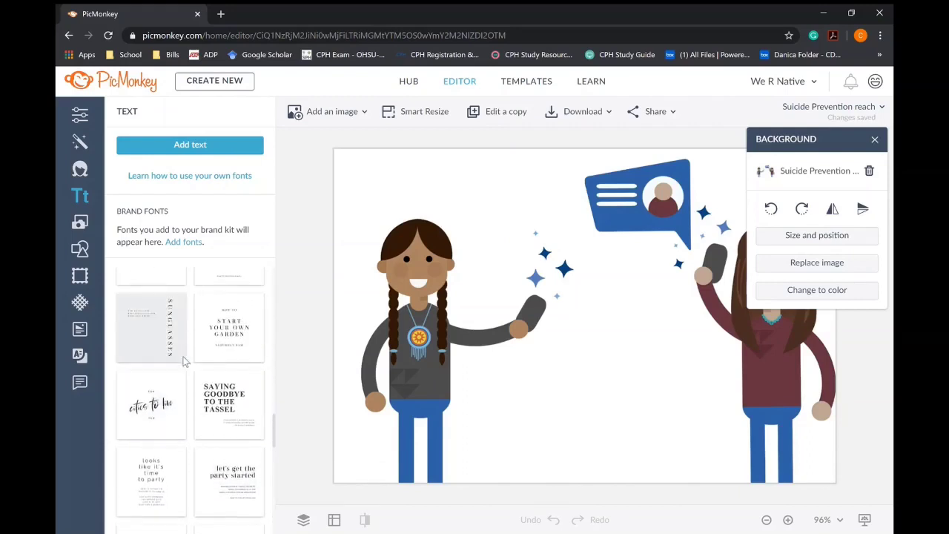
scroll(181, 393, "down", 7)
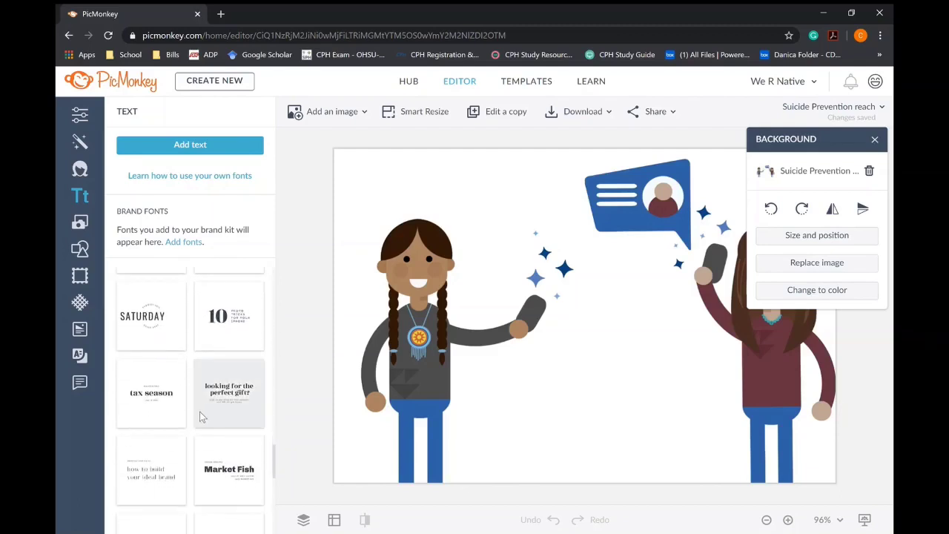
Add the '10 Photo Tricks' text layout, shrink it, and place it below the left figure.
left_click(219, 327)
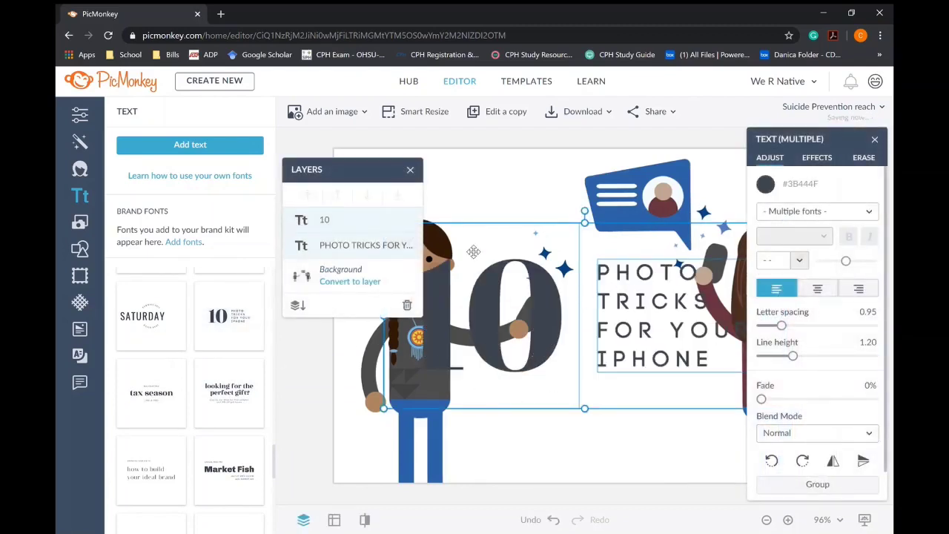
left_click_drag(336, 168, 243, 151)
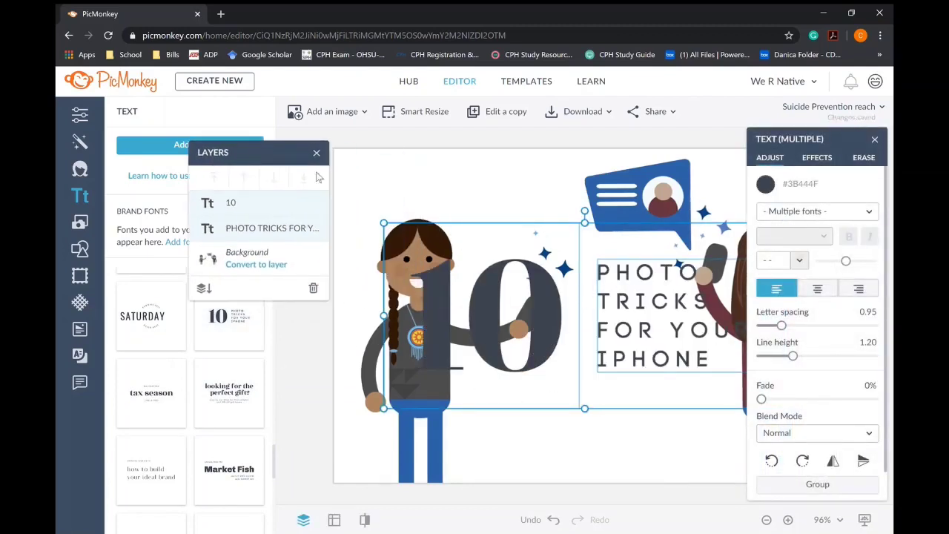
left_click_drag(395, 230, 589, 323)
left_click_drag(644, 370, 552, 410)
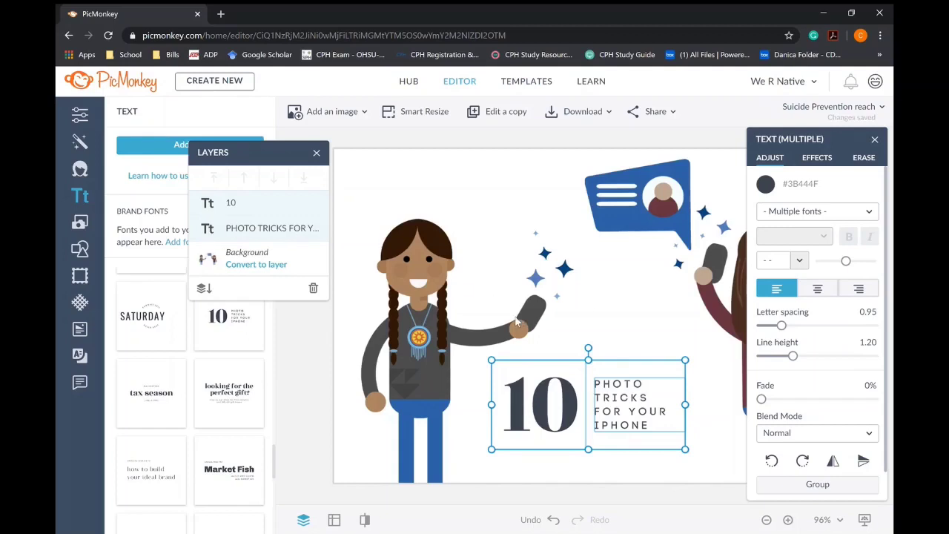
Select the big '10' text and start editing it from its beginning.
left_click(280, 232)
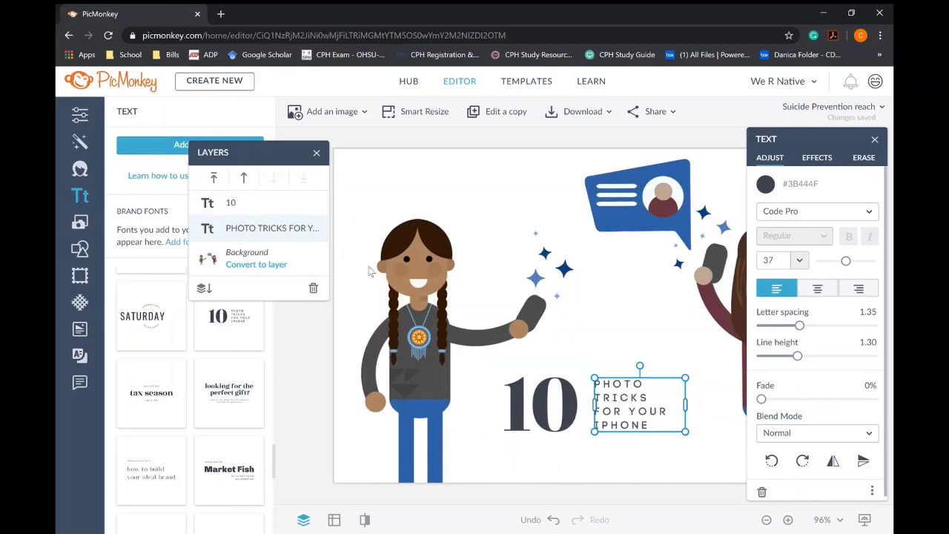
left_click(545, 400)
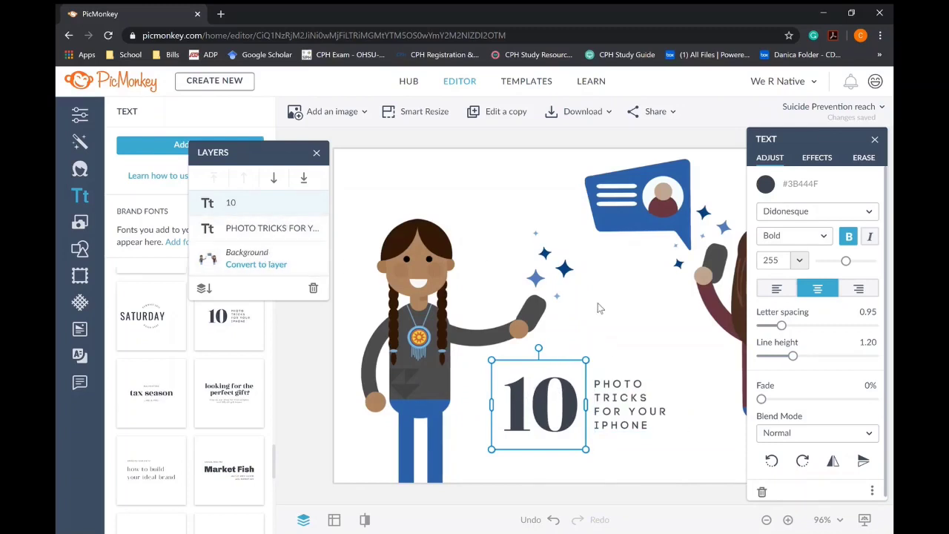
left_click(601, 308)
left_click(619, 404)
left_click(555, 406)
left_click(618, 403)
left_click(549, 400)
double_click(540, 401)
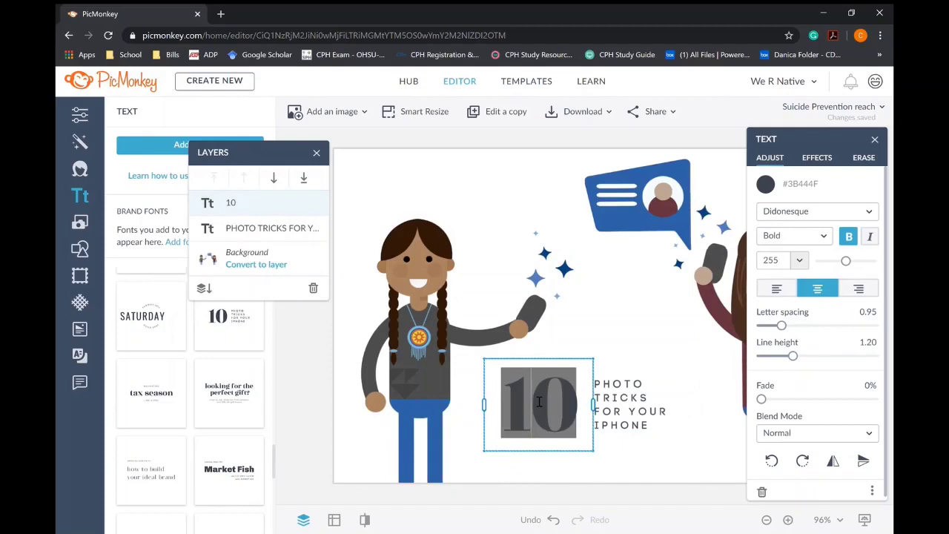
key("Left")
Replace '10' with 42,245, widen its box to one line, and set line height 0.95.
key("Delete")
key("Delete")
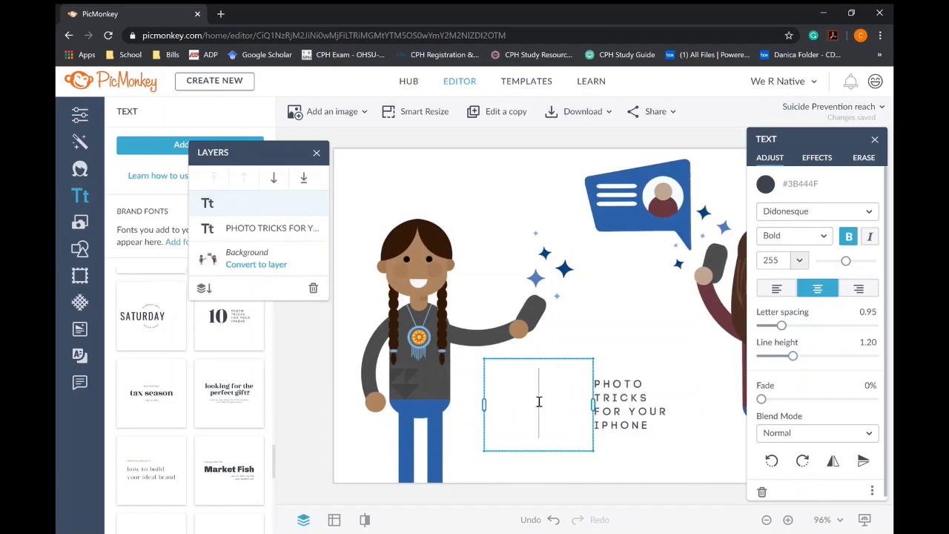
type("42")
key("Return")
type(",")
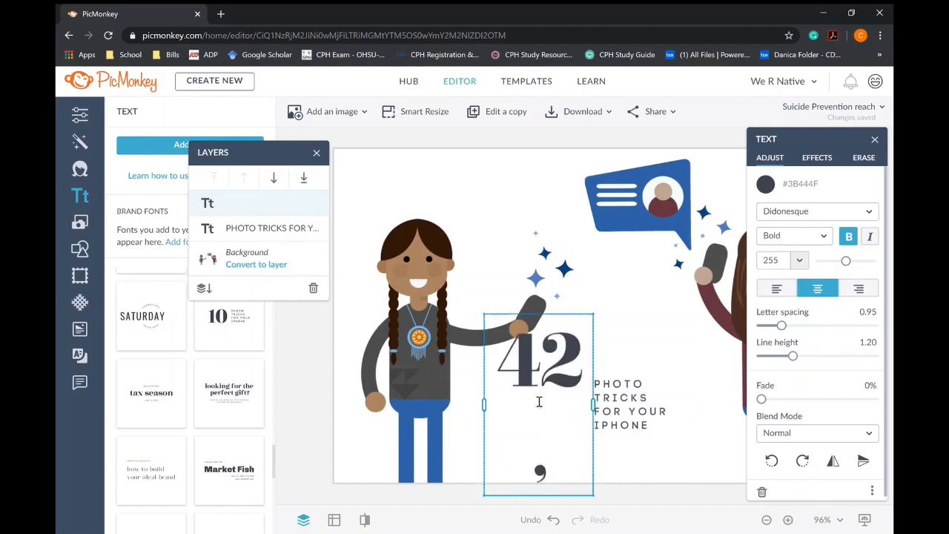
key("Return")
type("24")
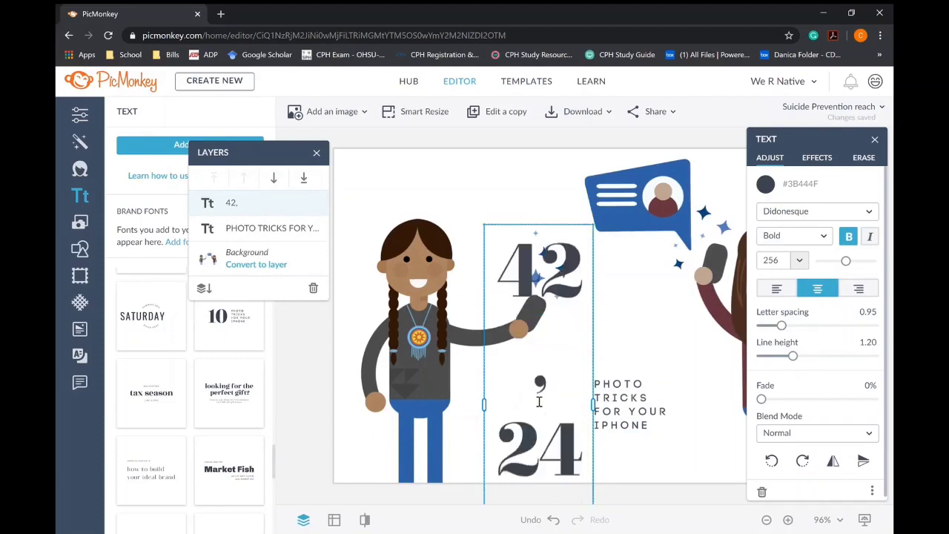
type("5")
left_click_drag(489, 409, 336, 417)
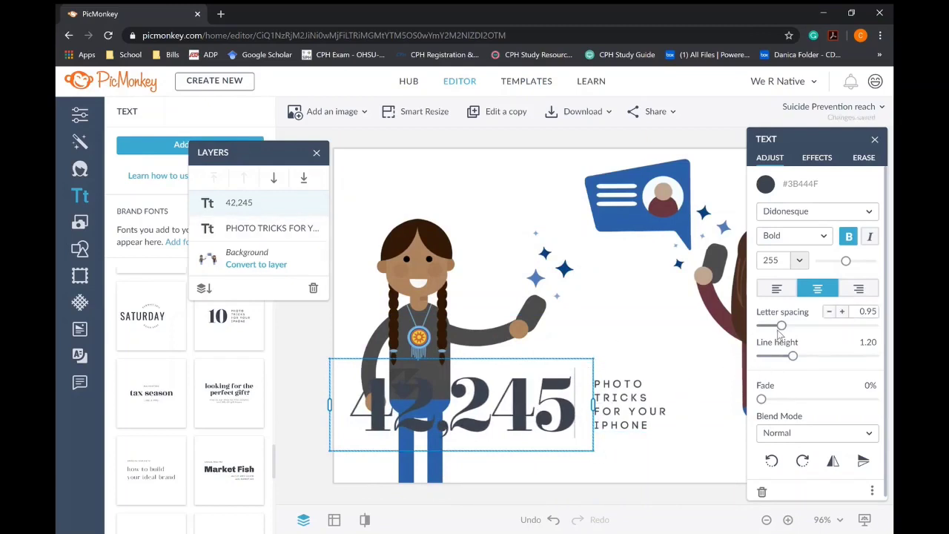
left_click_drag(793, 357, 780, 358)
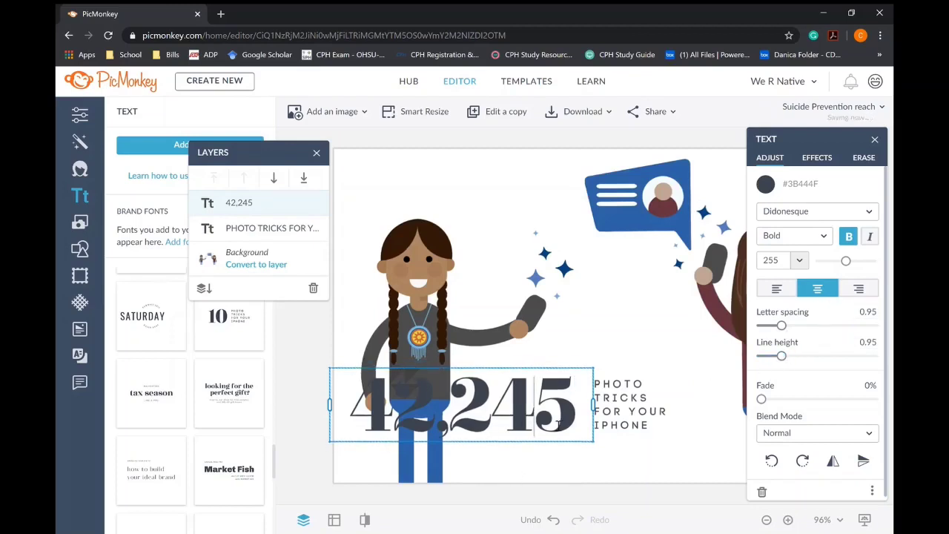
left_click(591, 442)
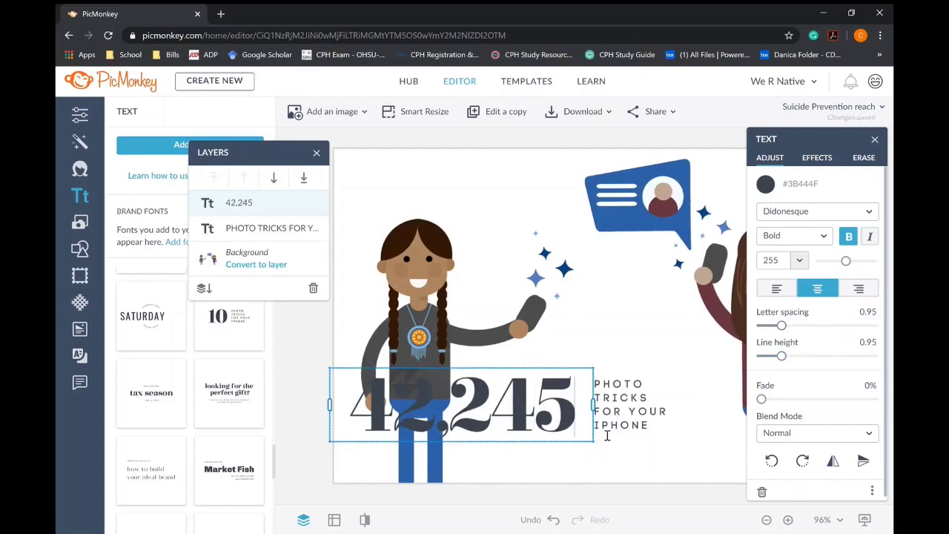
Change the caption to 'SUICIDE PREVENTION WEEK', widen it into three lines, and shift it right.
key("Escape")
left_click(604, 413)
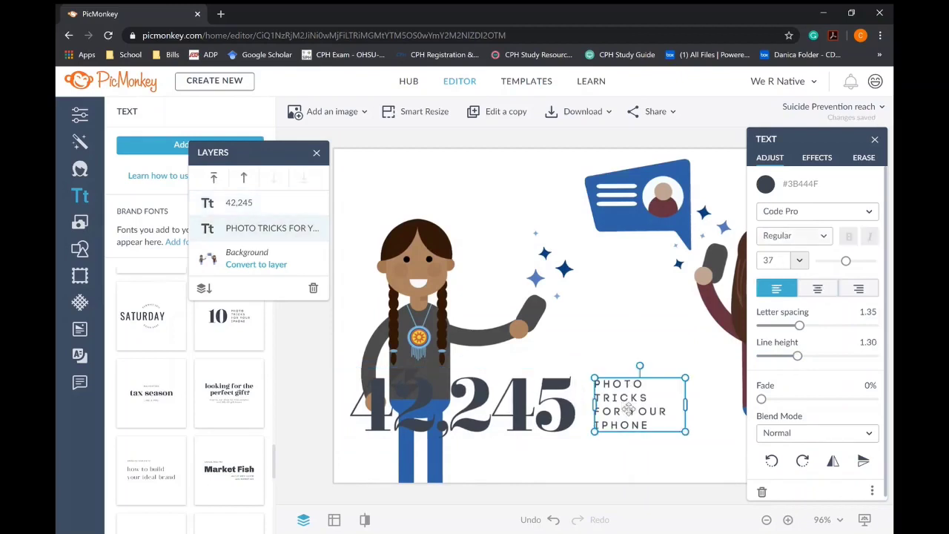
left_click(656, 427)
left_click_drag(658, 430, 604, 391)
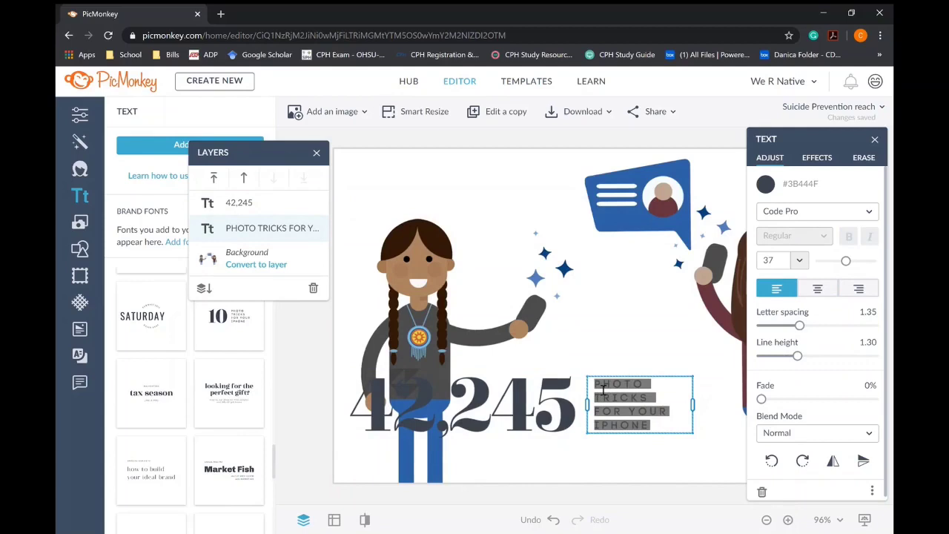
type("SUICI")
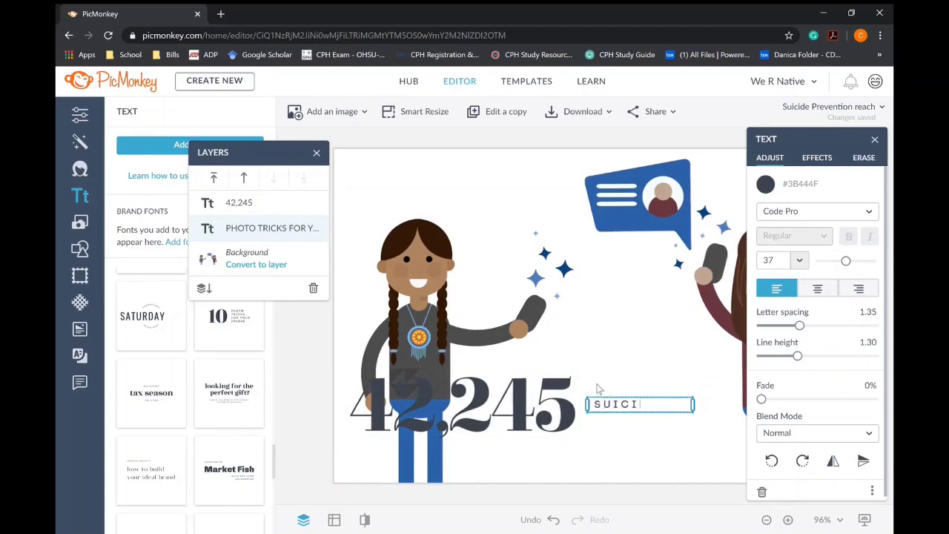
type("DE PRVE")
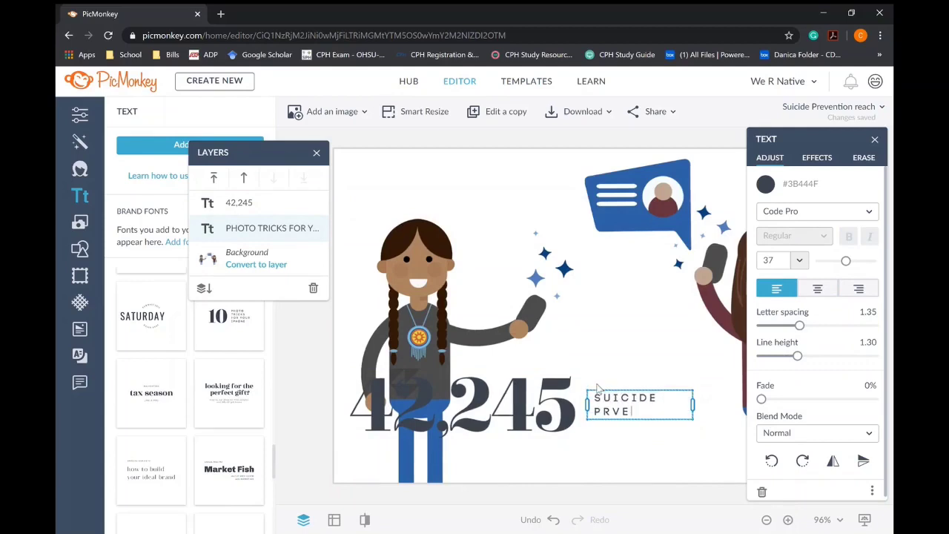
key("BackSpace")
key("BackSpace")
type("EVENTION WEEK")
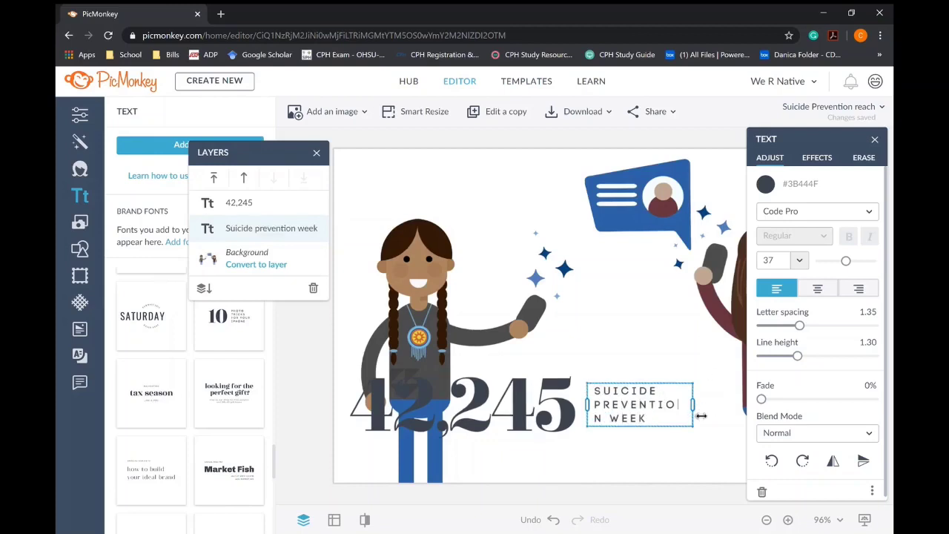
left_click_drag(701, 415, 712, 415)
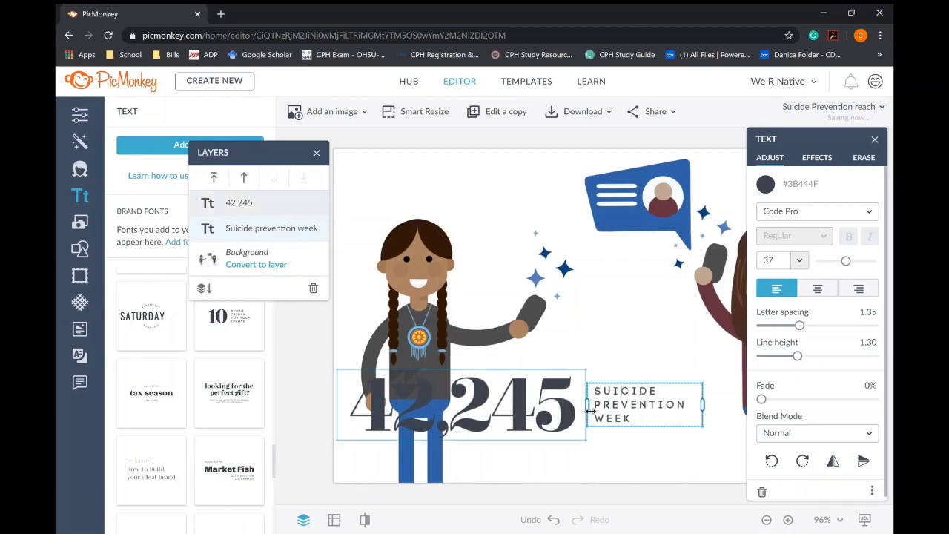
left_click_drag(627, 395, 684, 406)
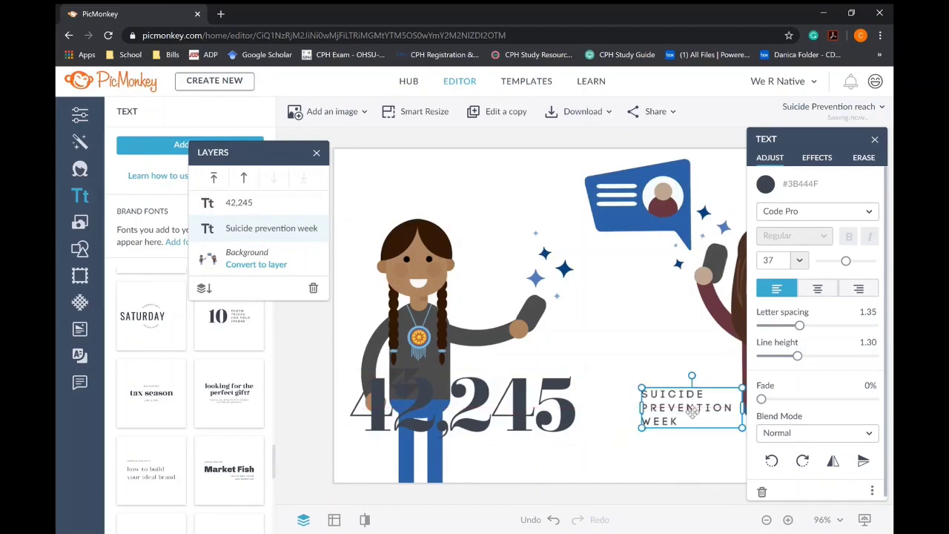
Shrink 42,245 to size 191 and place it just left of the caption.
left_click(543, 404)
left_click_drag(517, 378, 583, 381)
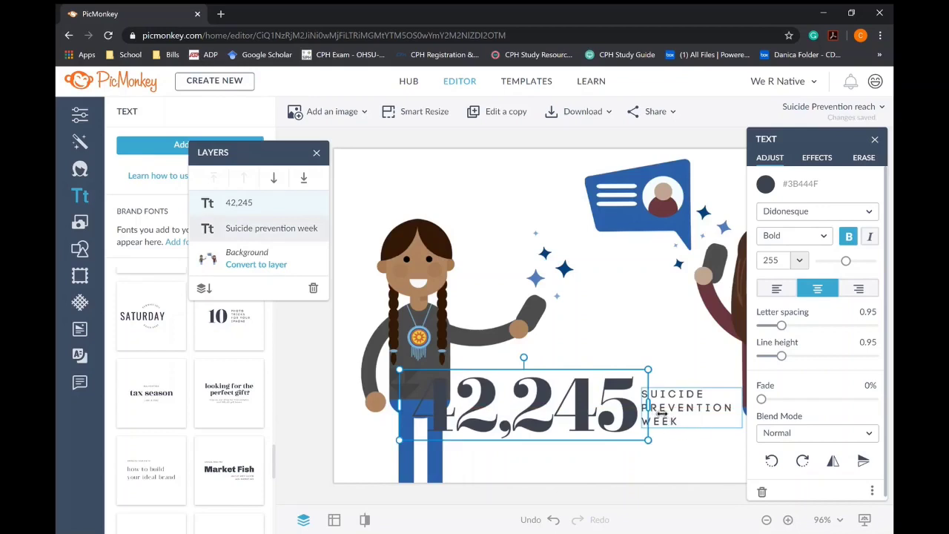
left_click_drag(648, 369, 593, 400)
left_click_drag(533, 414, 586, 411)
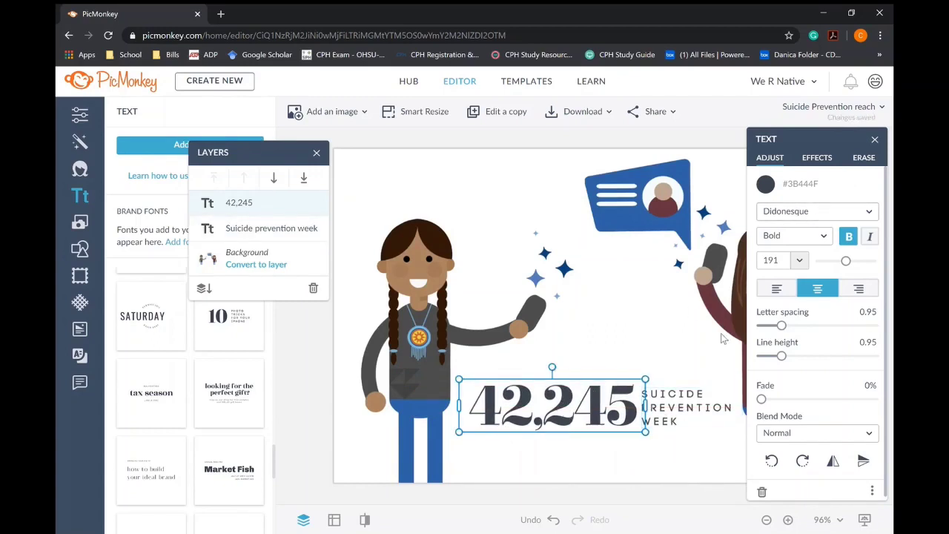
Colour the 42,245 number dark gray #4D4D4D, sampled from the figure's sleeve.
left_click(766, 184)
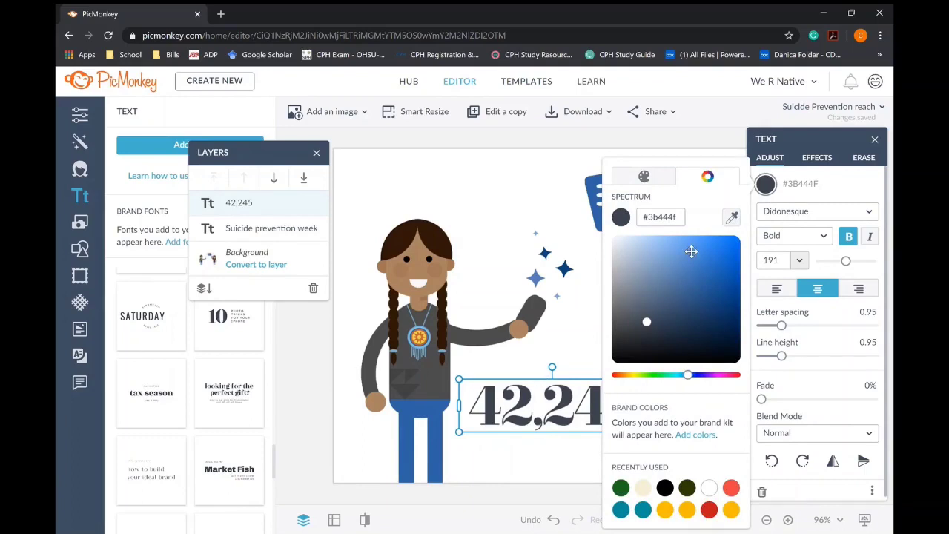
left_click(732, 218)
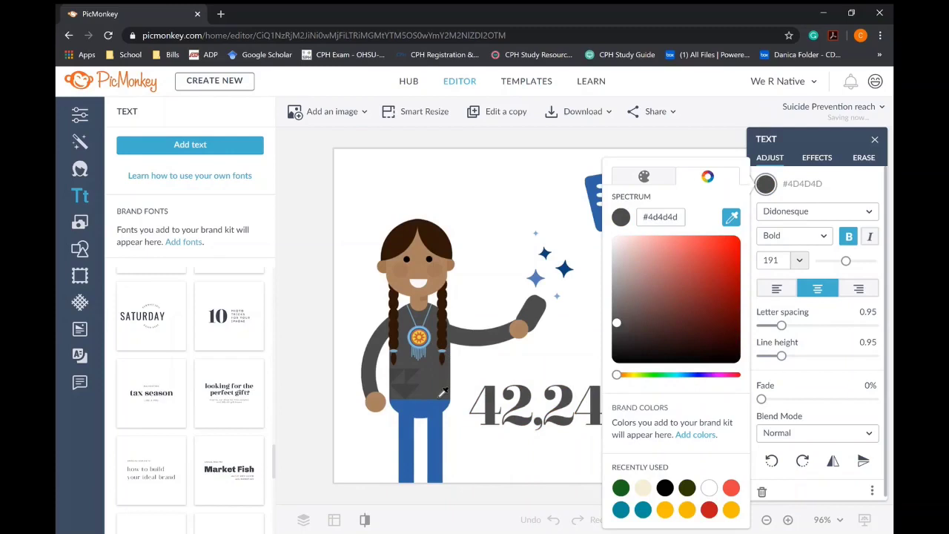
left_click(489, 345)
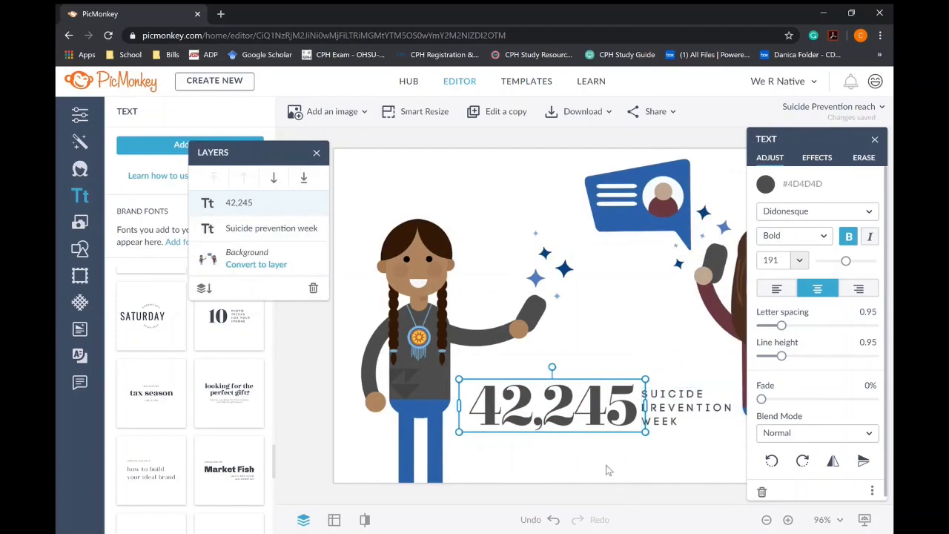
Deselect the text, close the layers list, and switch to the stock Photos library.
left_click(876, 140)
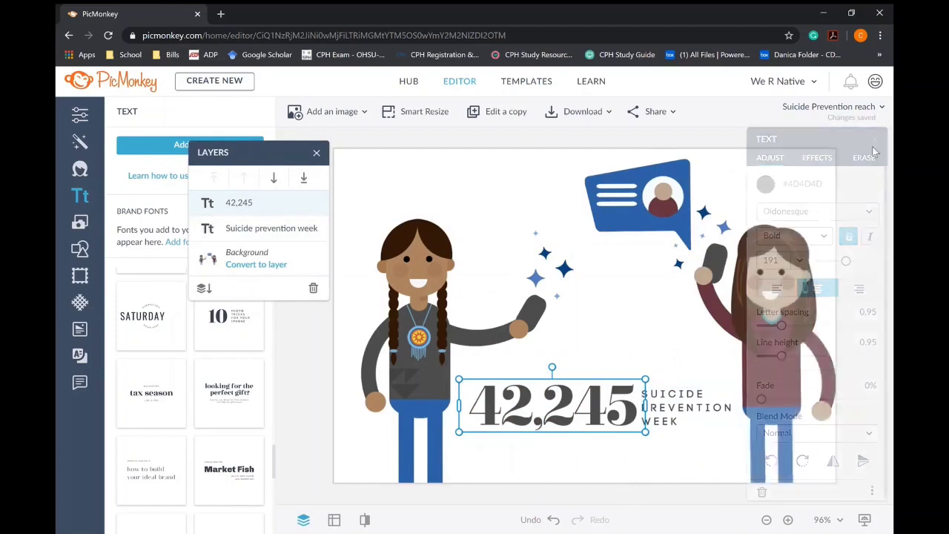
left_click(696, 420)
left_click(685, 502)
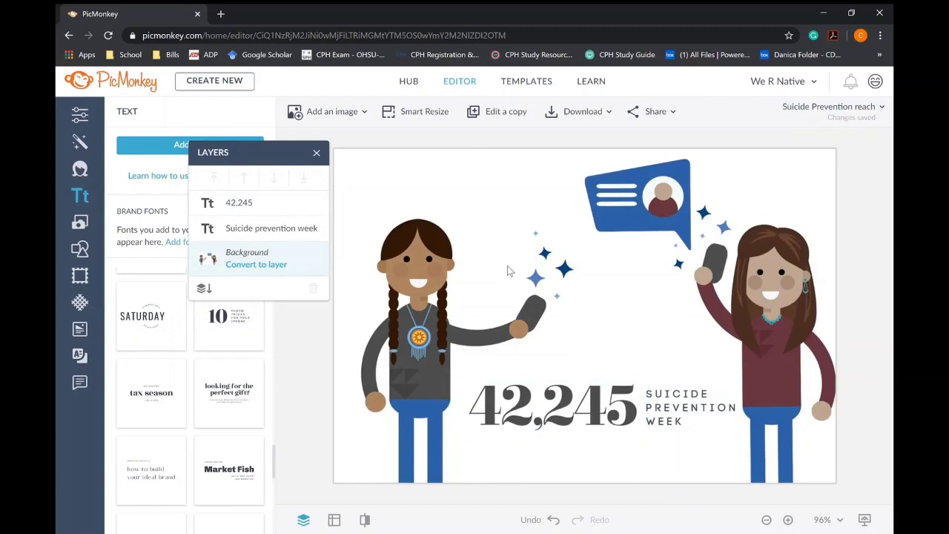
left_click_drag(260, 152, 238, 155)
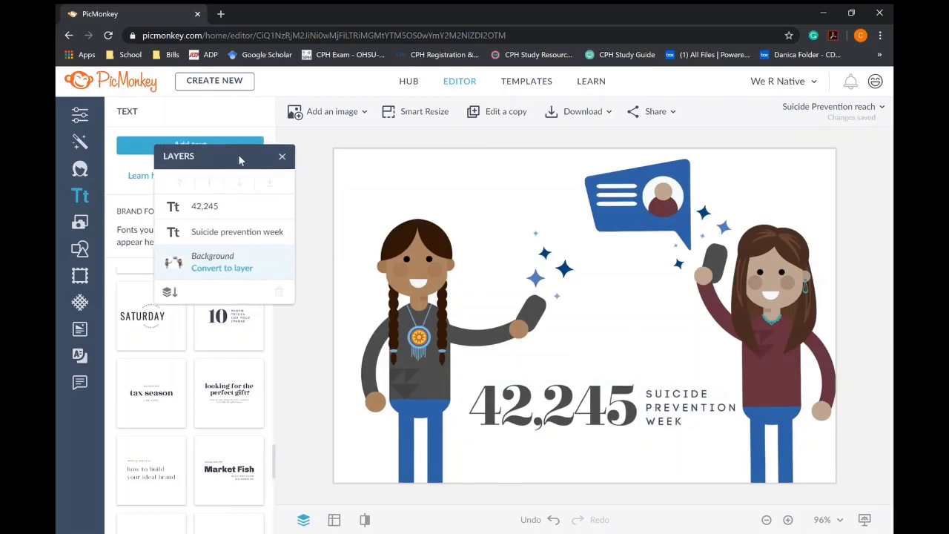
left_click(80, 221)
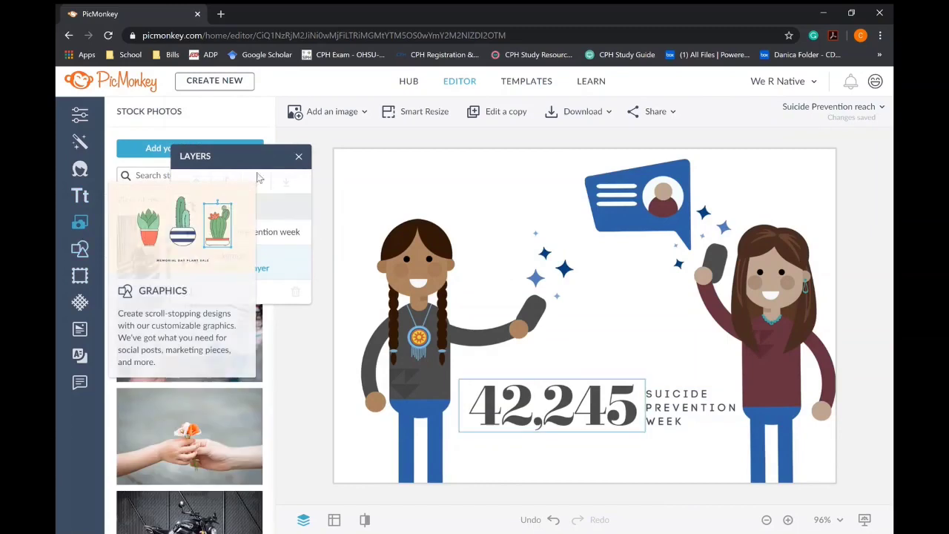
left_click(299, 156)
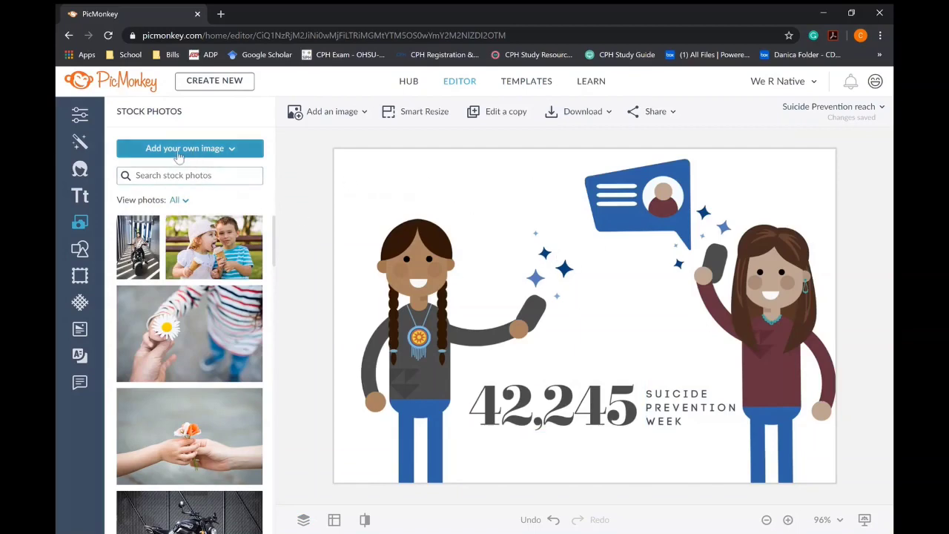
left_click(80, 196)
left_click(82, 228)
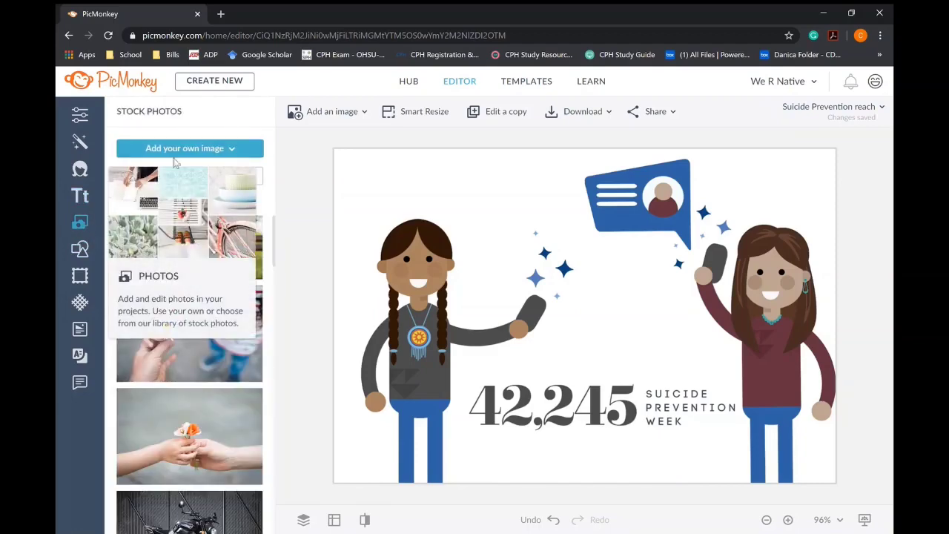
Choose Add your own image from the Computer source to upload a file.
scroll(222, 400, "down", 3)
scroll(228, 414, "up", 3)
scroll(228, 414, "down", 3)
scroll(227, 410, "up", 3)
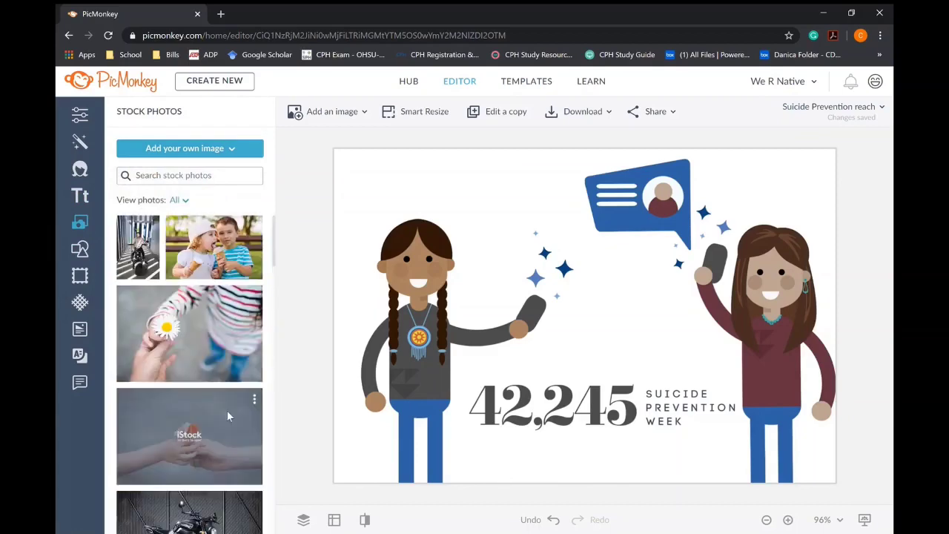
left_click(242, 152)
left_click(184, 200)
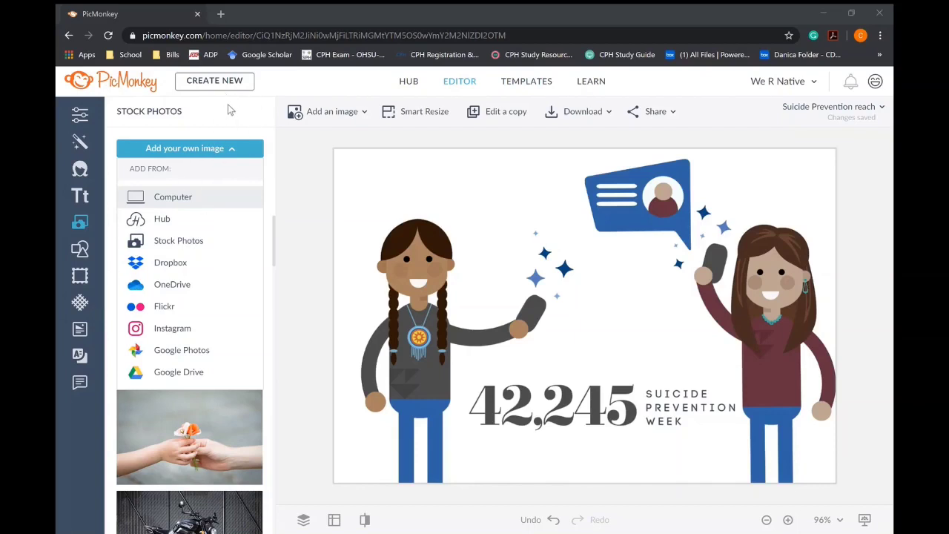
Upload the WeRNative logo, shrink it, and place it at the canvas's upper left.
left_click(641, 482)
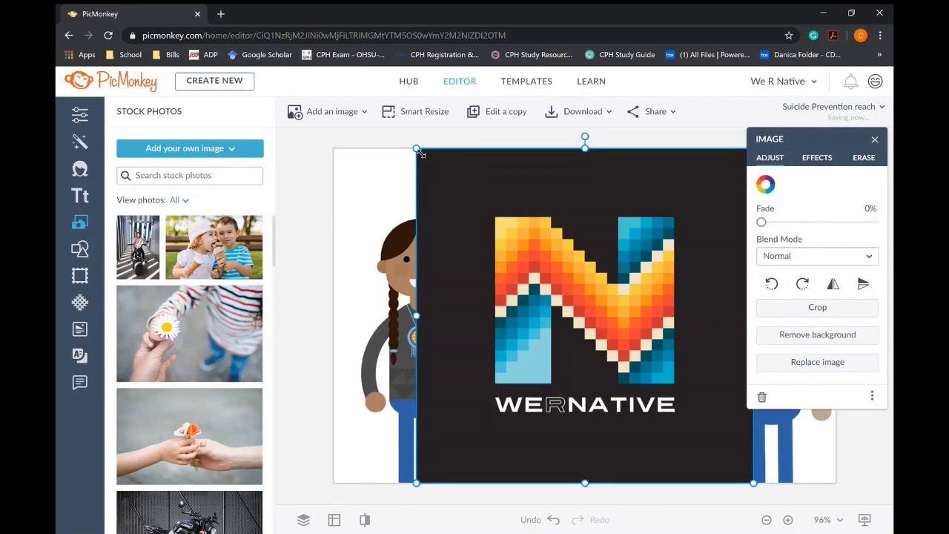
left_click_drag(418, 150, 599, 330)
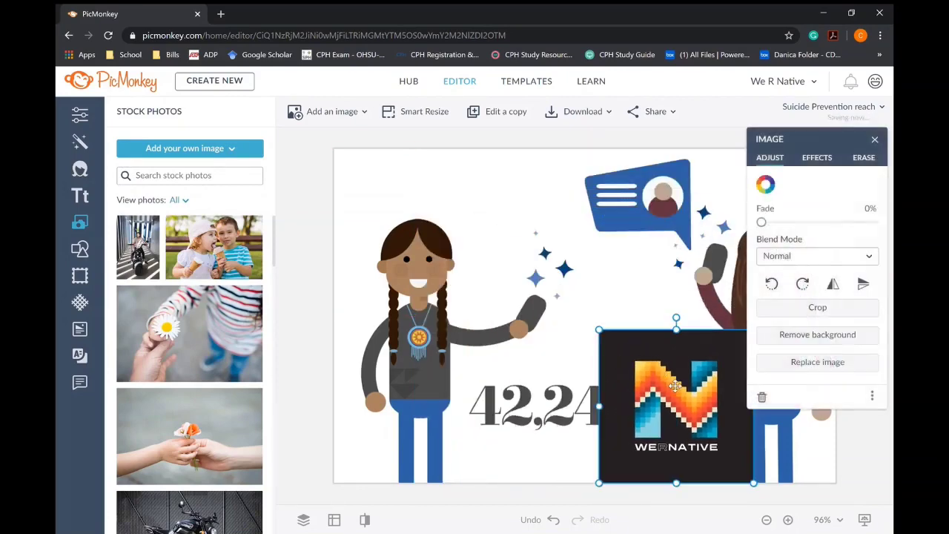
left_click_drag(676, 404, 466, 277)
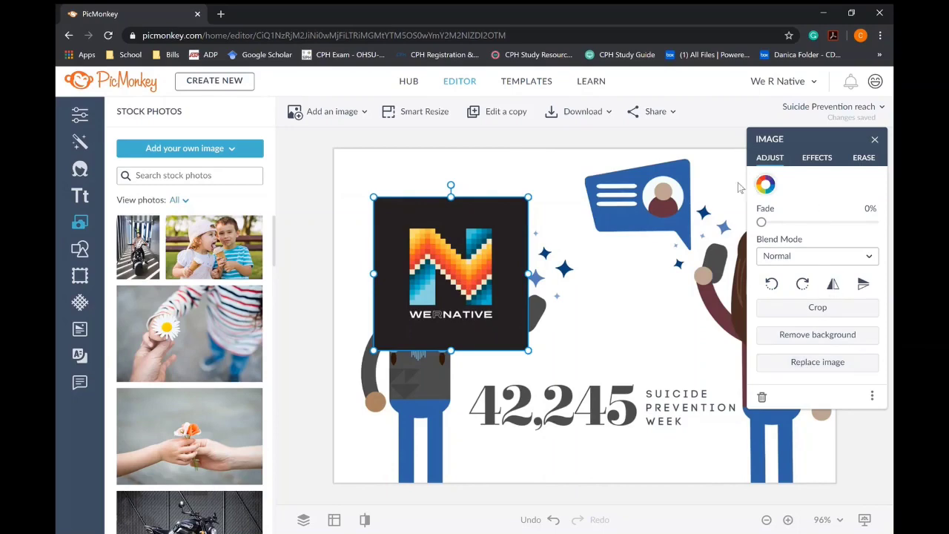
Browse the Effects and Erase options, then set the logo's Blend Mode to Screen.
left_click(826, 158)
left_click(859, 158)
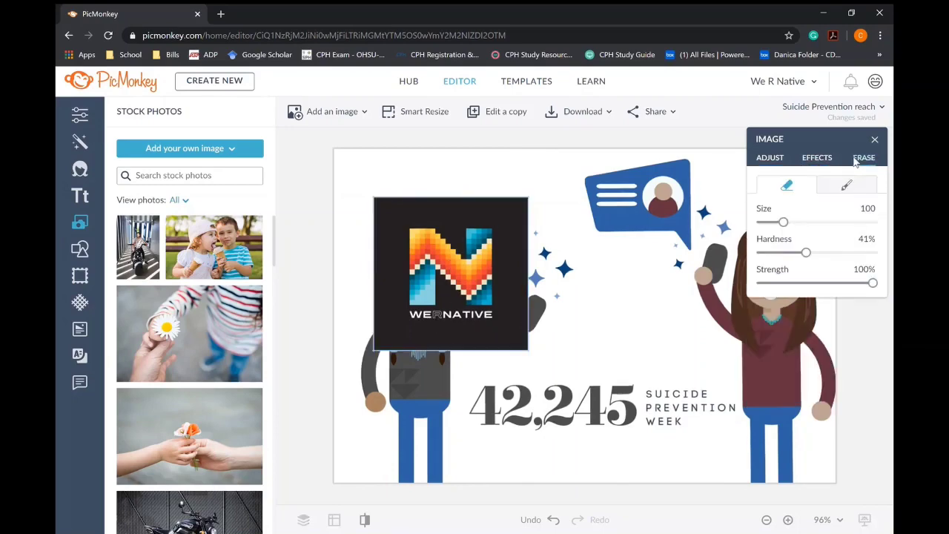
left_click(776, 160)
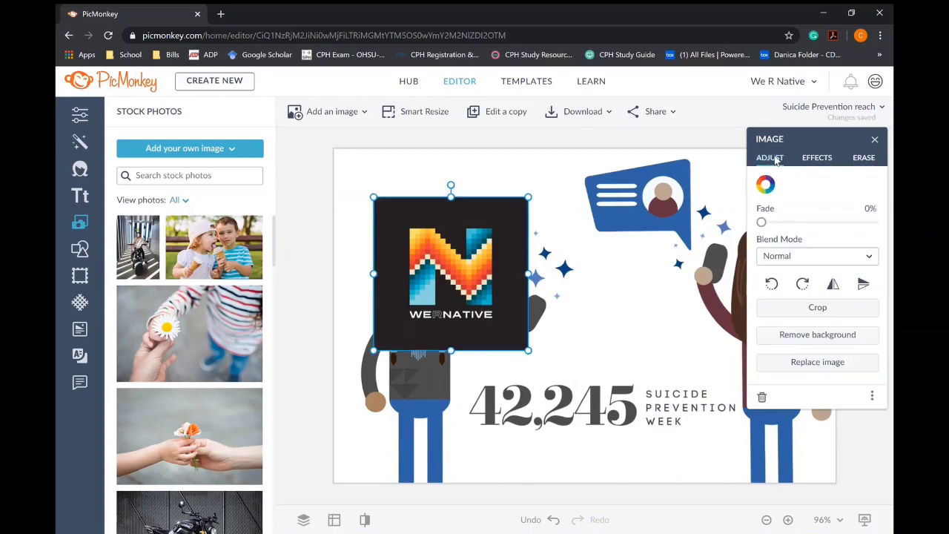
left_click(796, 257)
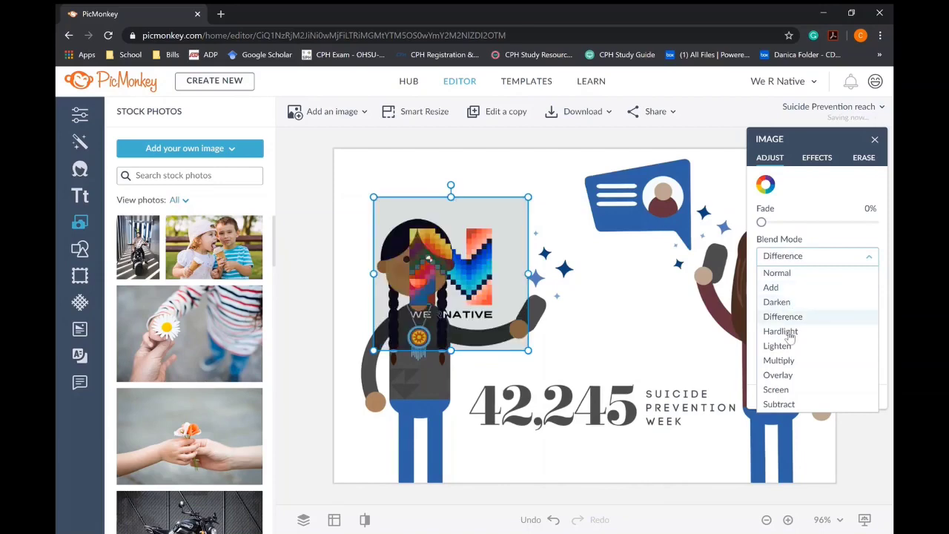
left_click(811, 393)
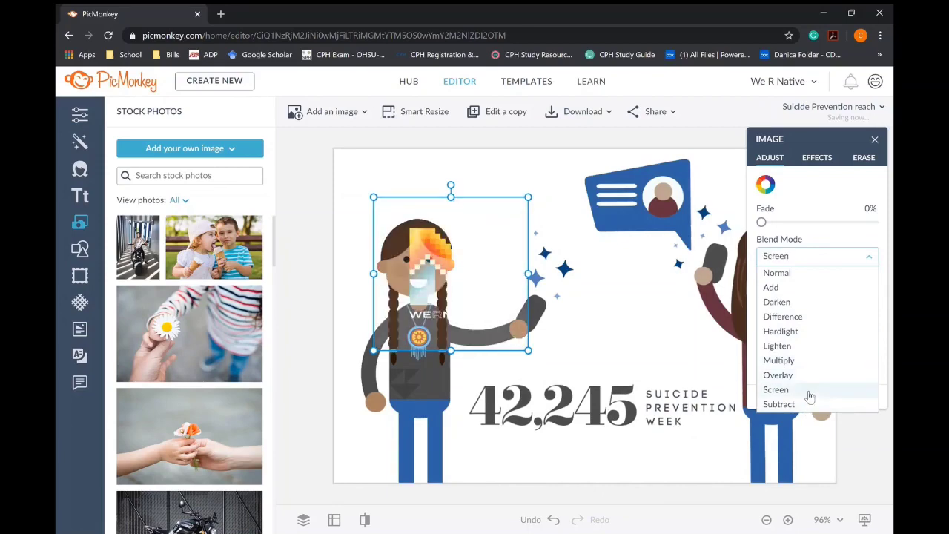
Try the logo shrunk onto the right-hand figure's chest, moving the image settings panel aside.
left_click_drag(444, 278, 412, 371)
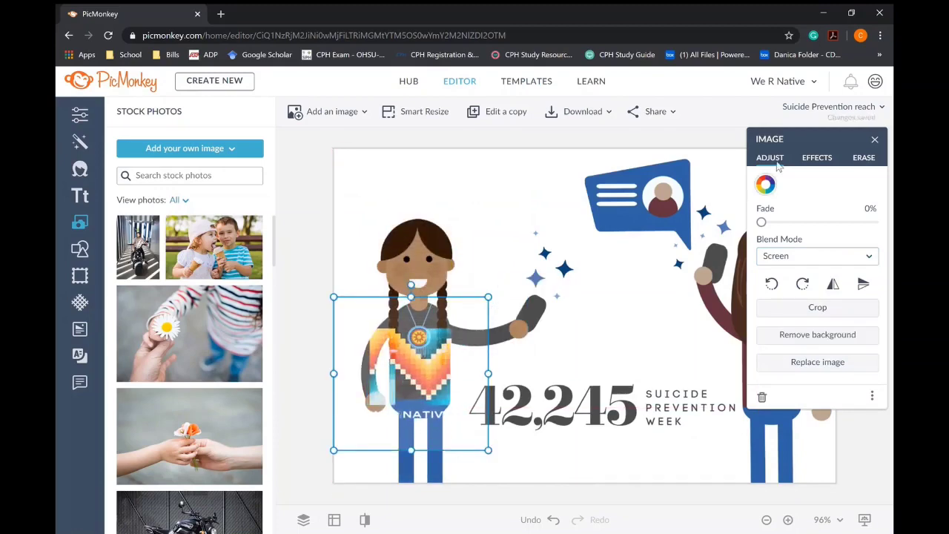
left_click_drag(752, 145, 152, 141)
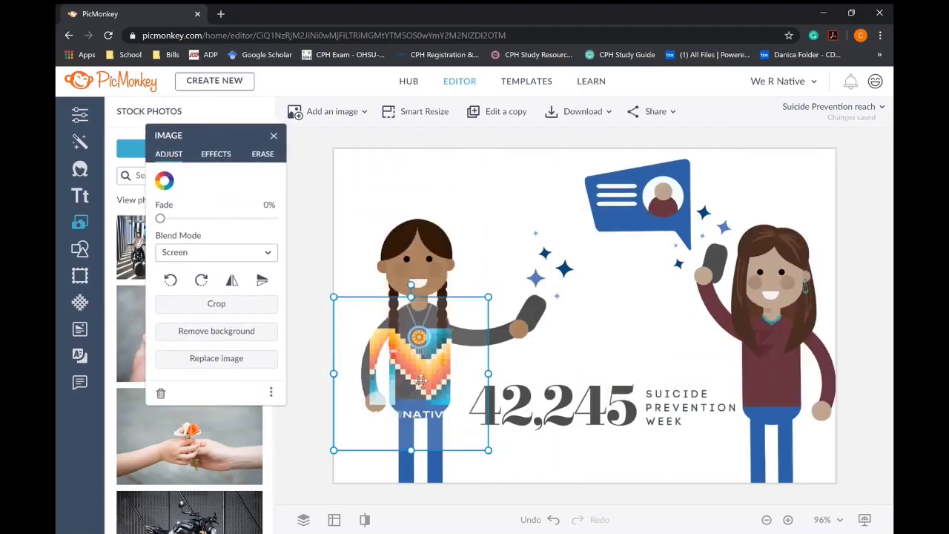
left_click_drag(419, 375, 821, 384)
left_click_drag(828, 318, 790, 372)
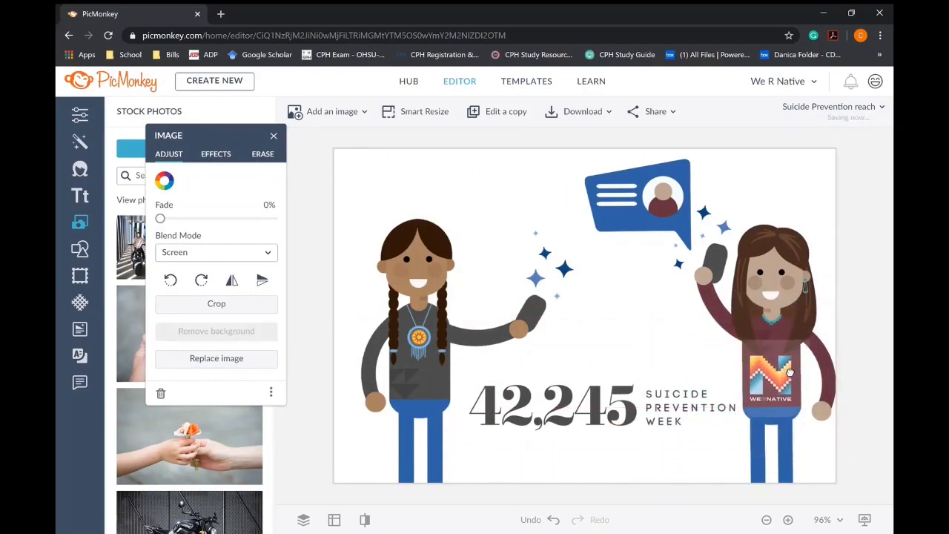
left_click(831, 338)
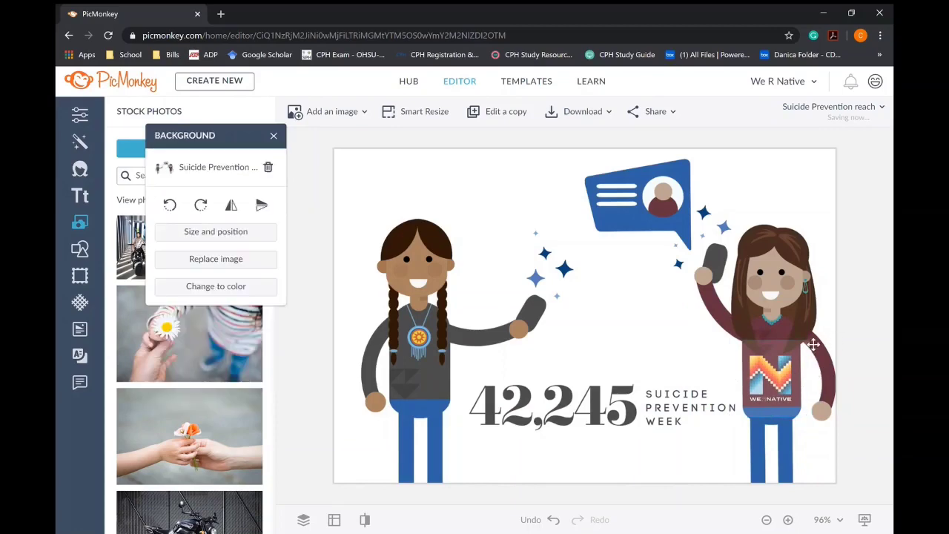
left_click(813, 345)
left_click_drag(816, 346, 772, 386)
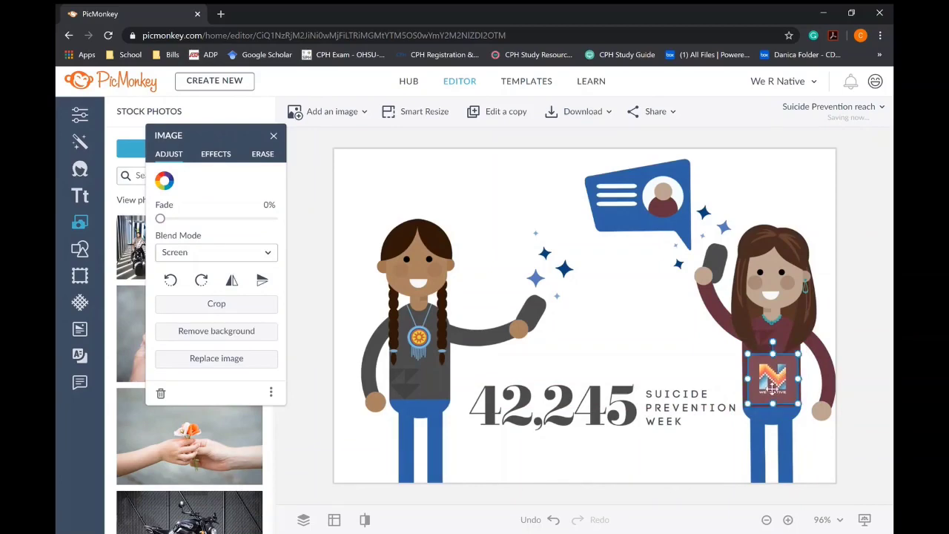
Resize the chest logo slightly, then move it back to the canvas's top-left and deselect.
left_click(697, 357)
left_click(781, 391)
mouse_move(805, 361)
left_mouse_down()
mouse_move(833, 337)
mouse_move(807, 360)
left_mouse_up()
left_click_drag(771, 385, 414, 186)
left_click(778, 436)
Switch the logo's blend mode back to Normal and move it into the top-left corner.
left_click(201, 254)
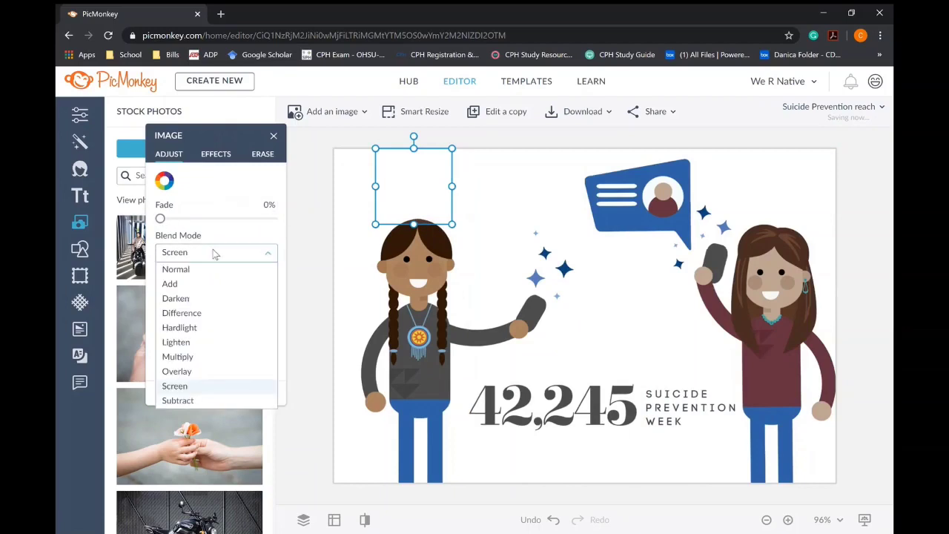
left_click(212, 271)
left_click_drag(431, 193, 388, 194)
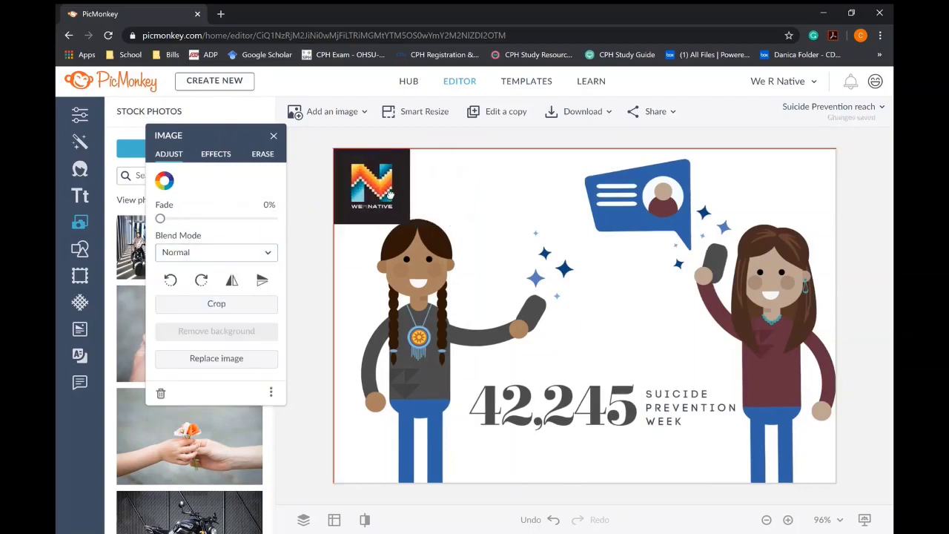
left_click(222, 252)
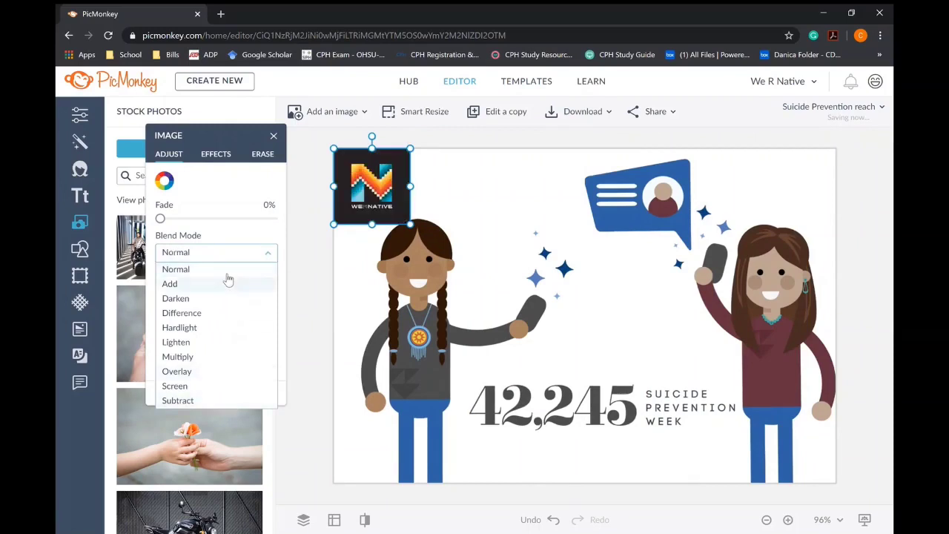
left_click(384, 185)
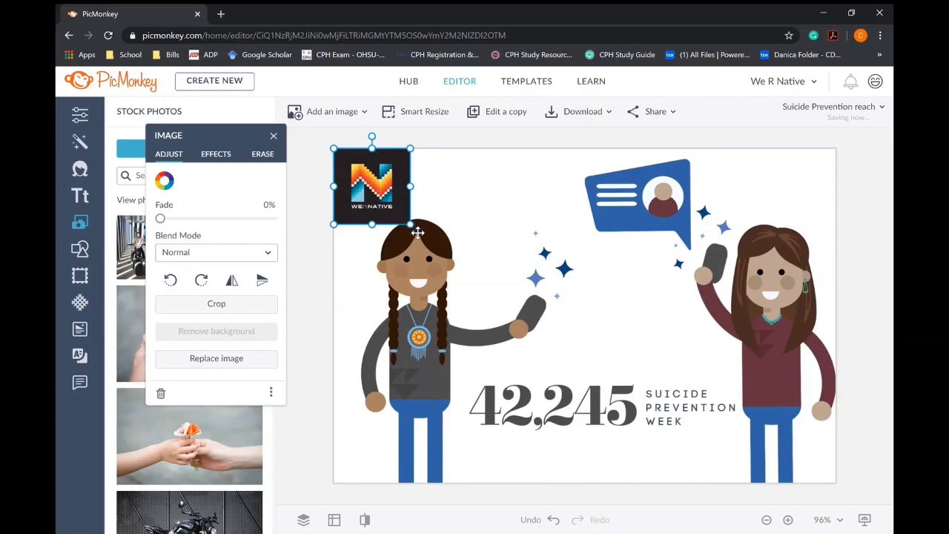
Fine-tune the corner logo's size, deselect it, and browse the Graphics library.
left_click_drag(417, 226, 390, 215)
left_click(273, 137)
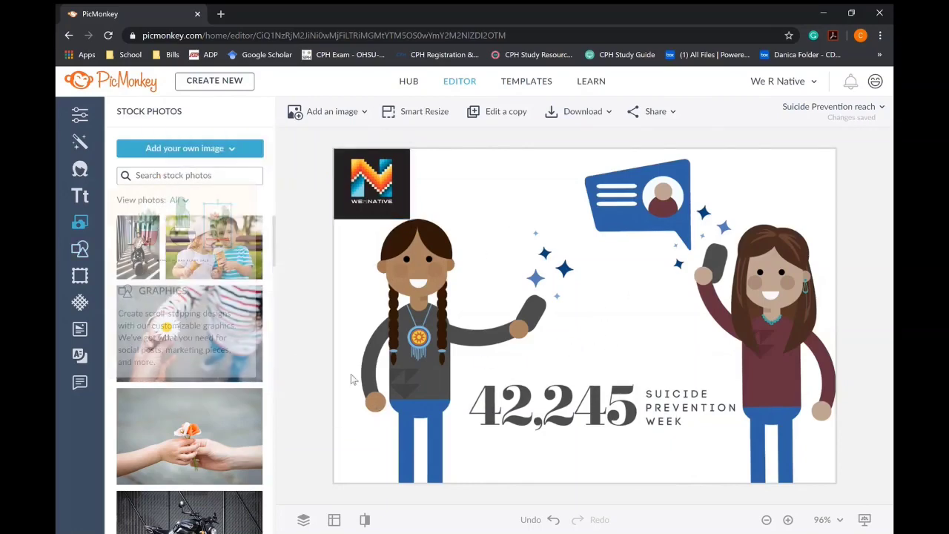
left_click(80, 248)
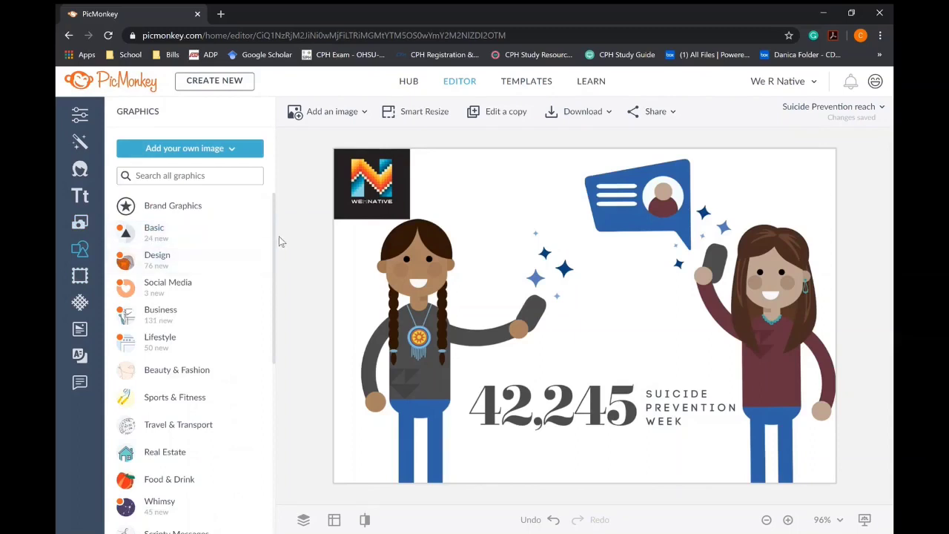
left_click_drag(276, 240, 276, 195)
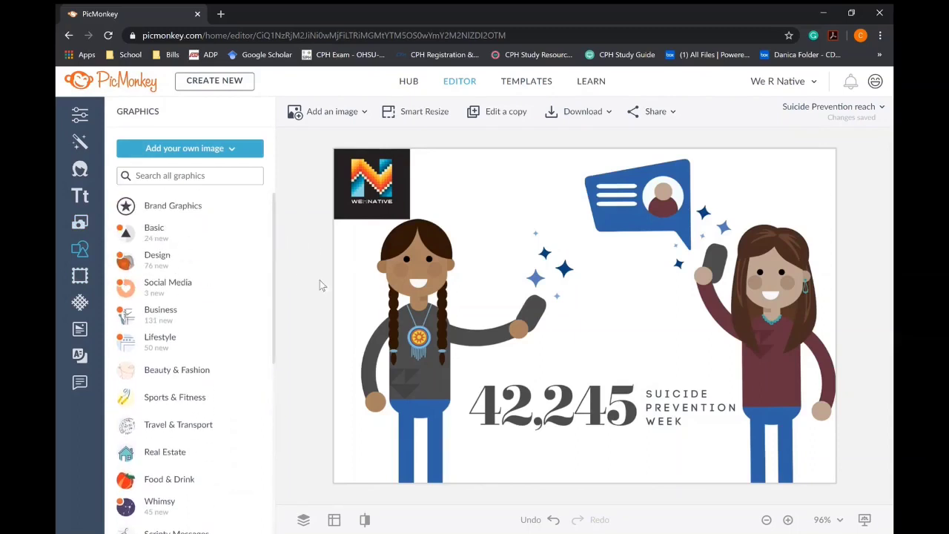